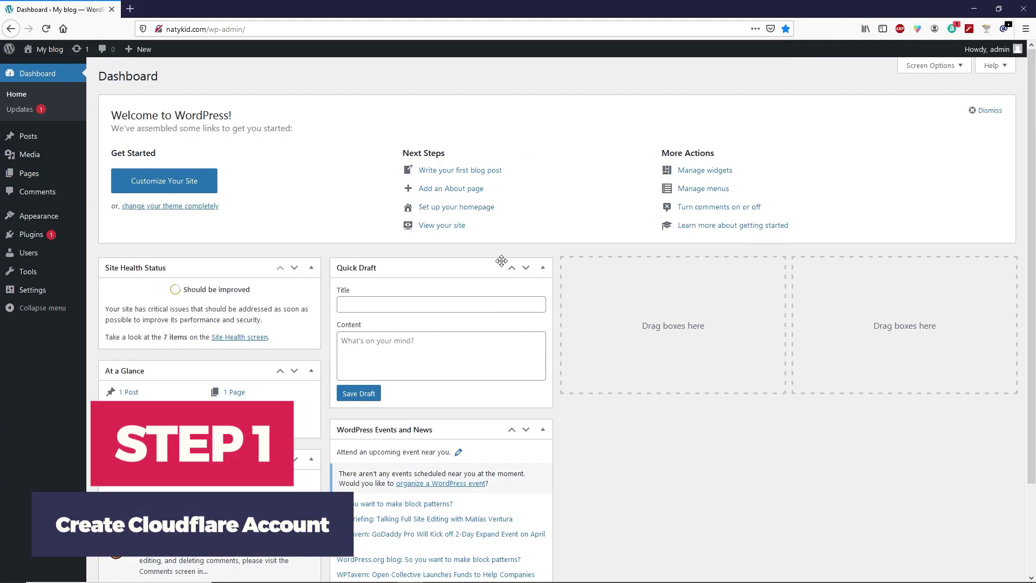
- Search Google for 'cloudflare' in a new tab and open the cloudflare.com result
{"action": "left_click", "coordinate": [129, 11]}
{"action": "left_click", "coordinate": [63, 28]}
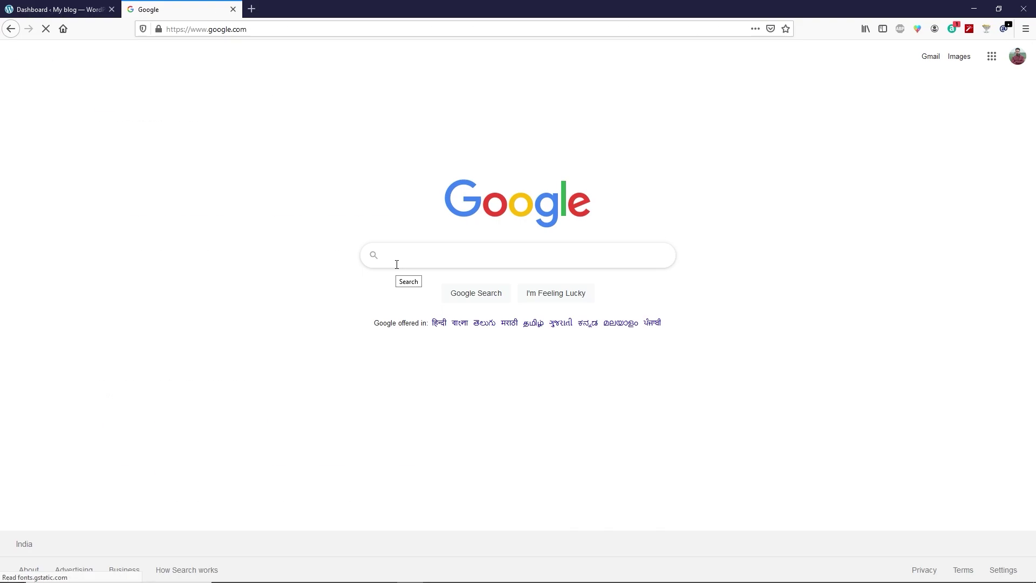
{"action": "type", "text": "cloudflare"}
{"action": "key", "text": "Return"}
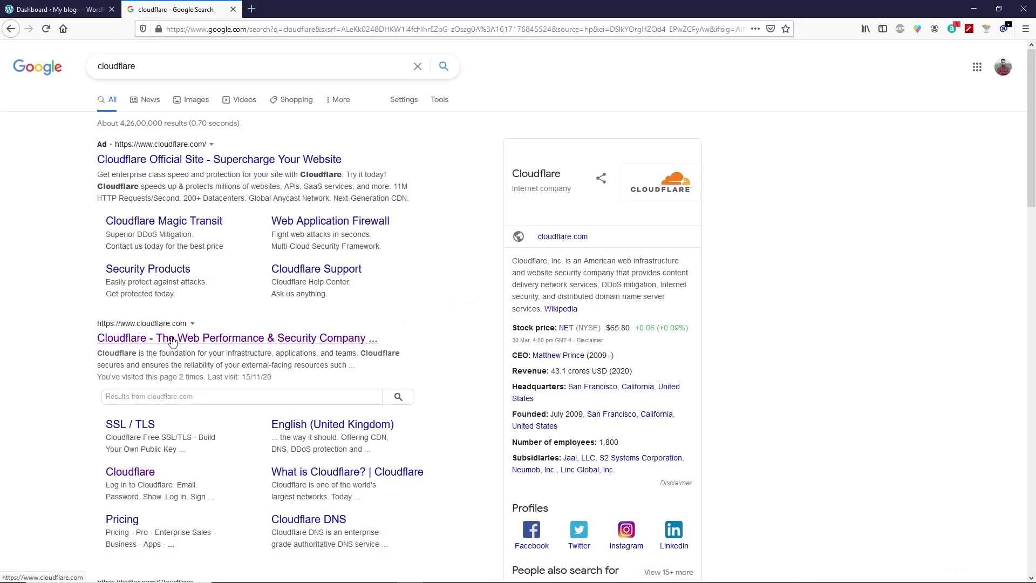
{"action": "left_click", "coordinate": [188, 342]}
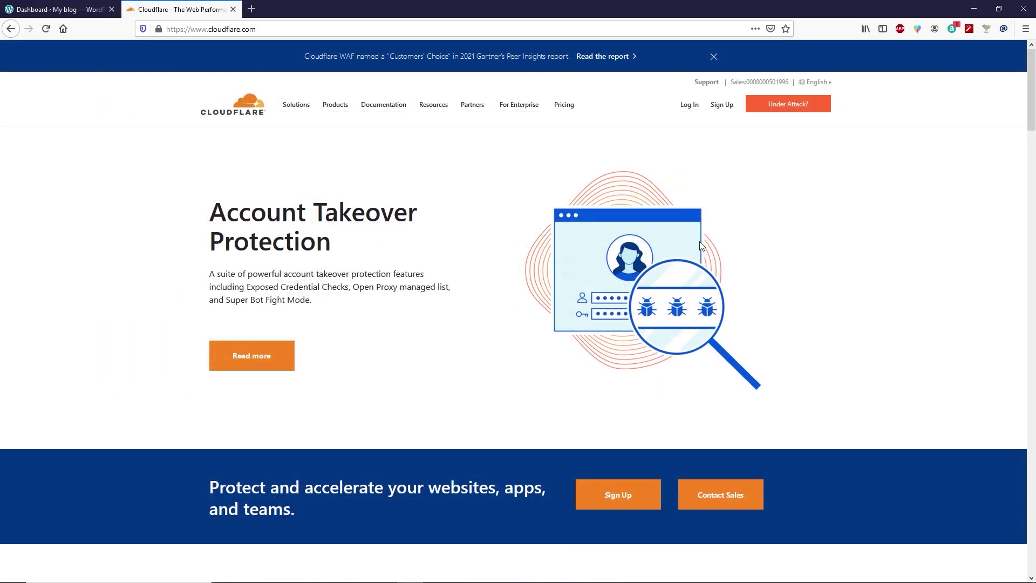
- Sign up for a Cloudflare account with an email address and a pasted password
{"action": "left_click", "coordinate": [721, 105]}
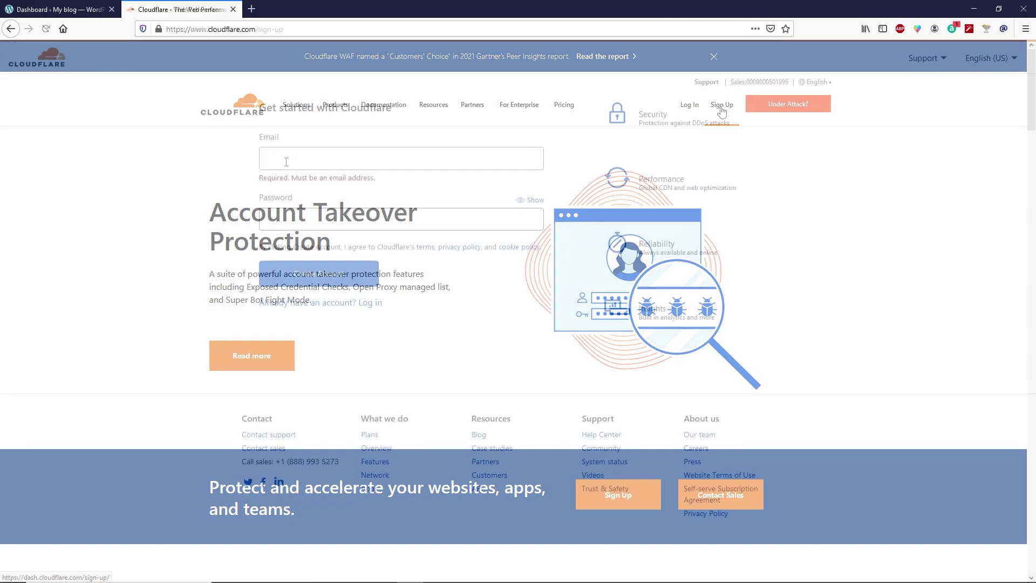
{"action": "left_click", "coordinate": [281, 159]}
{"action": "left_click", "coordinate": [286, 210]}
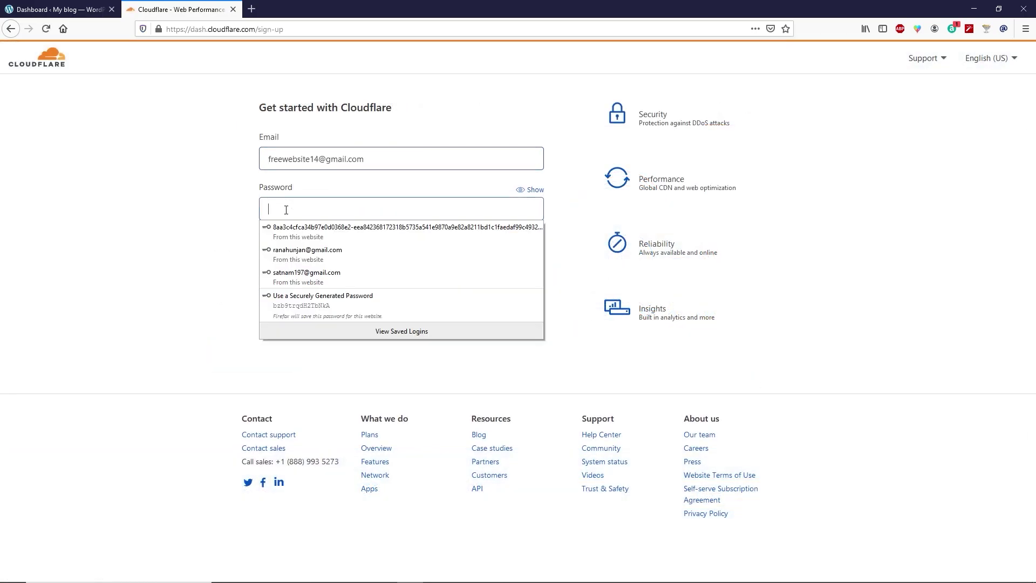
{"action": "key", "text": "ctrl+v"}
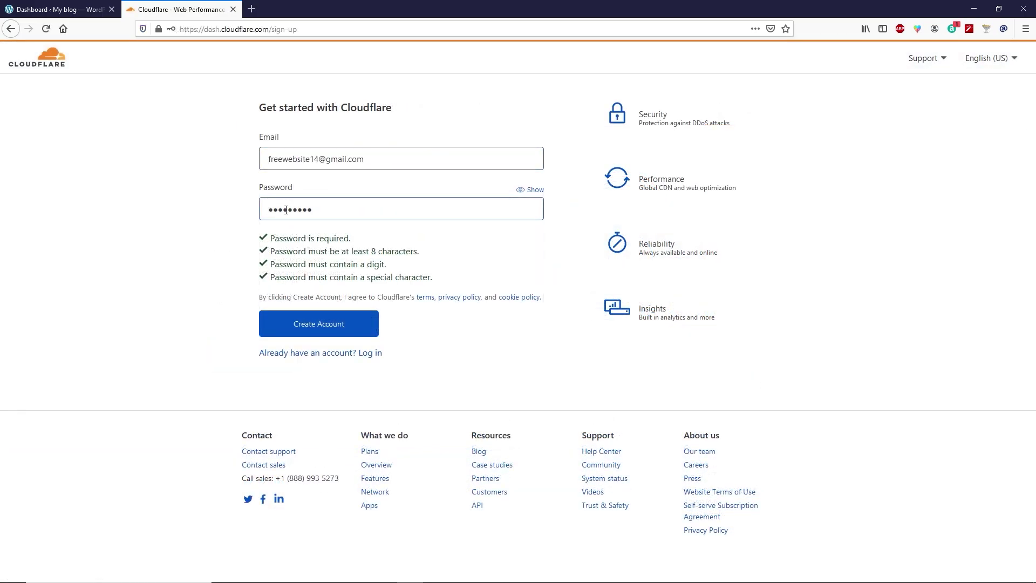
{"action": "left_click", "coordinate": [319, 326]}
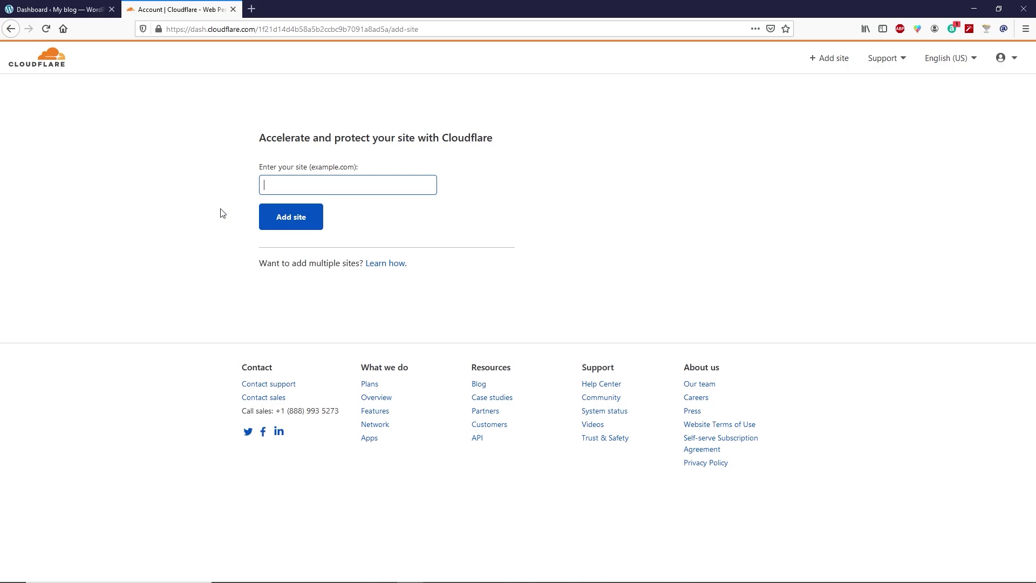
- Open Cloudflare's verification email in Gmail and follow its verification link
{"action": "left_click", "coordinate": [252, 9]}
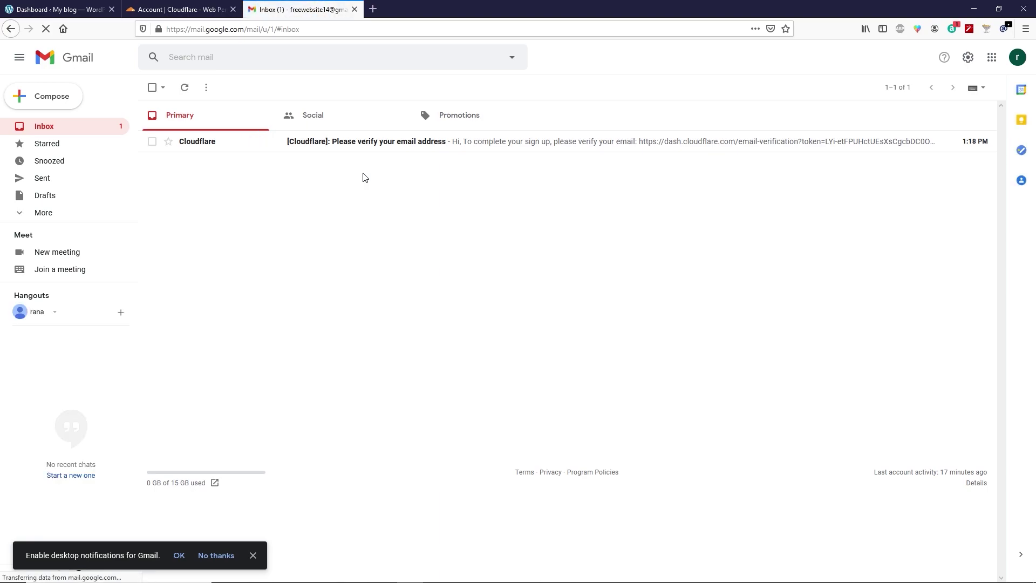
{"action": "left_click", "coordinate": [311, 150]}
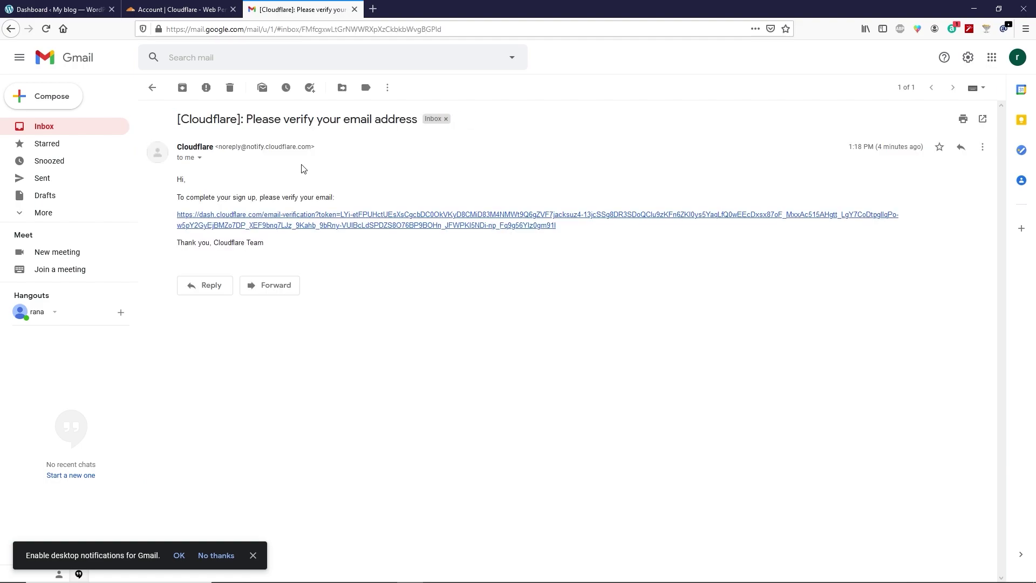
{"action": "left_click", "coordinate": [340, 225]}
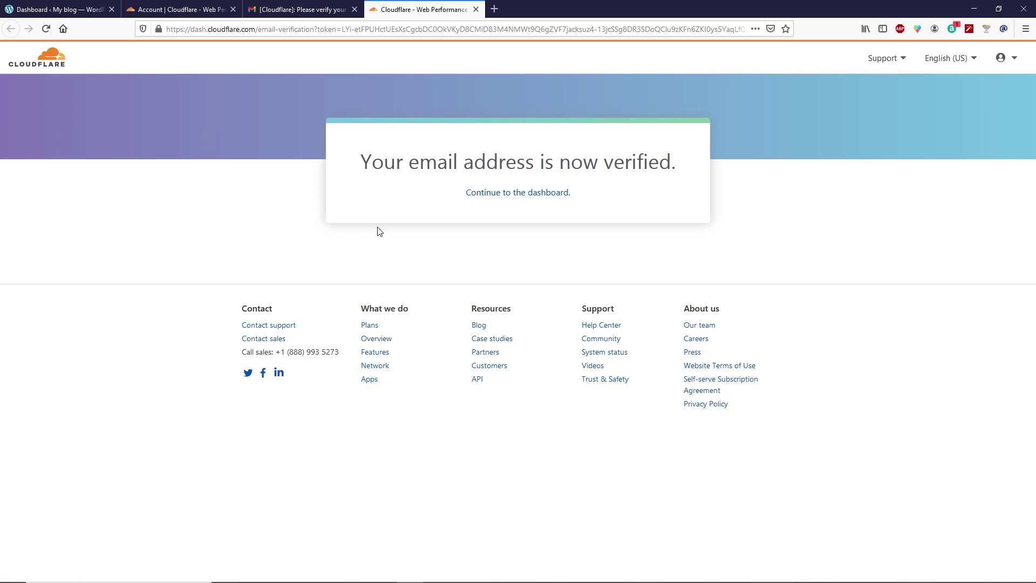
- Continue to the Cloudflare dashboard and close the extra Cloudflare and email tabs
{"action": "left_click", "coordinate": [500, 197]}
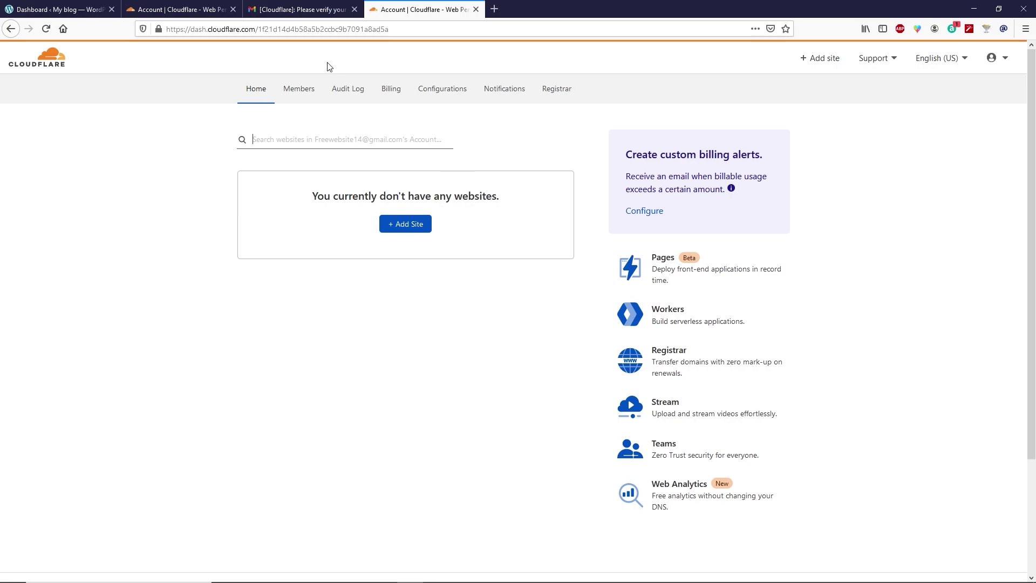
{"action": "left_click", "coordinate": [233, 9]}
{"action": "left_click", "coordinate": [233, 9]}
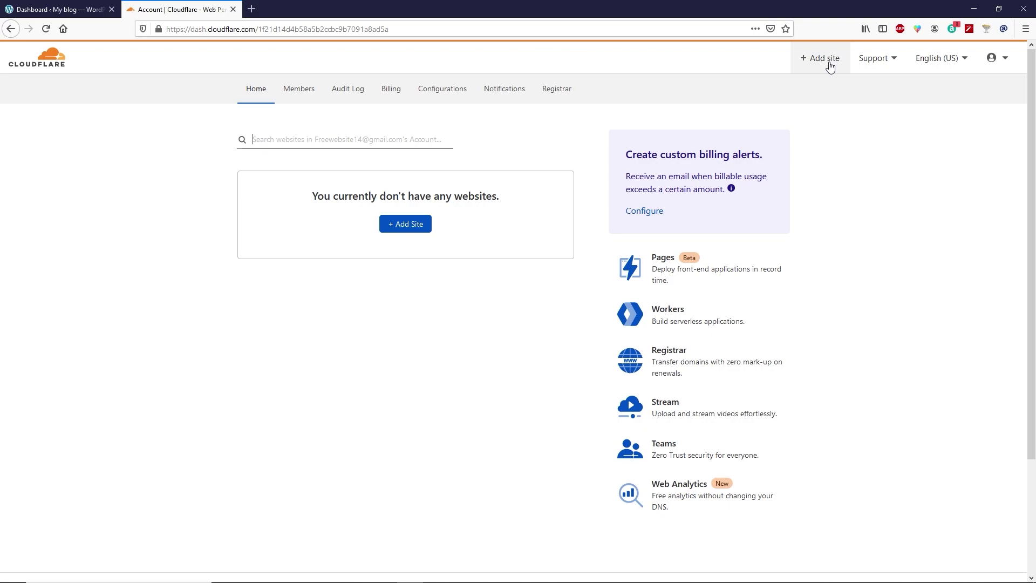
{"action": "left_click", "coordinate": [829, 66]}
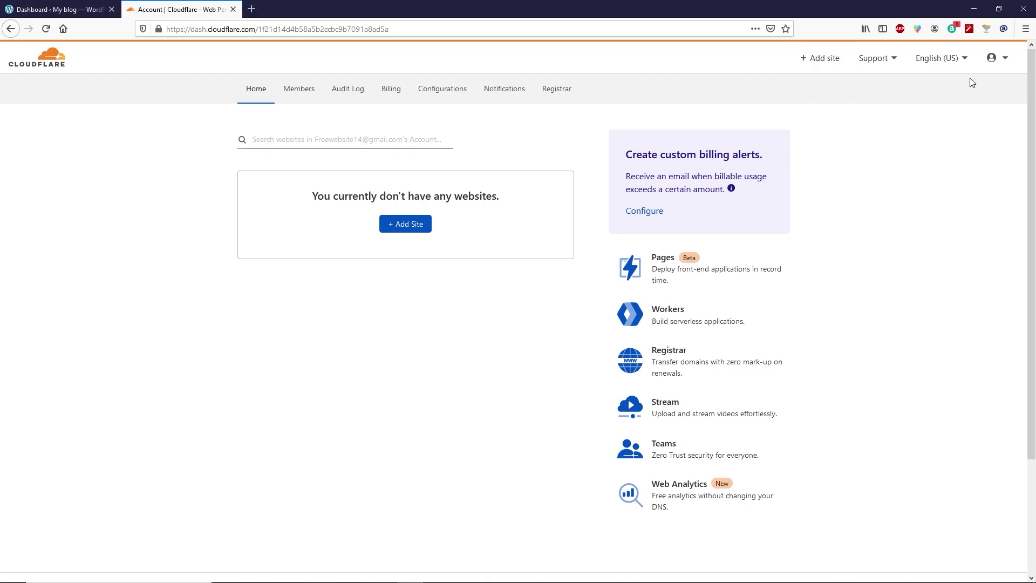
- Log out of the new account and log in with a different saved Cloudflare account
{"action": "left_click", "coordinate": [999, 59]}
{"action": "left_click", "coordinate": [945, 190]}
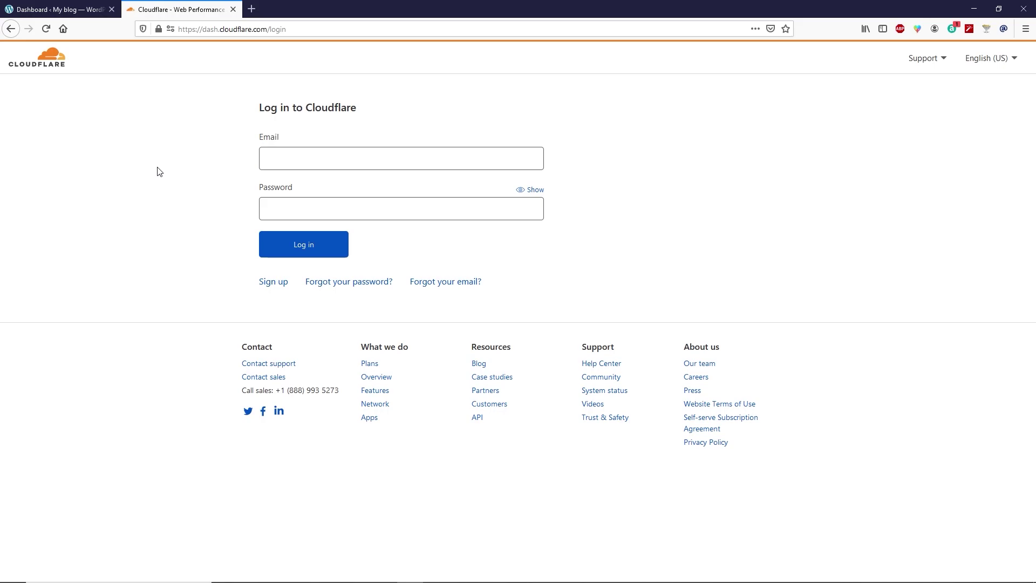
{"action": "left_click", "coordinate": [289, 160]}
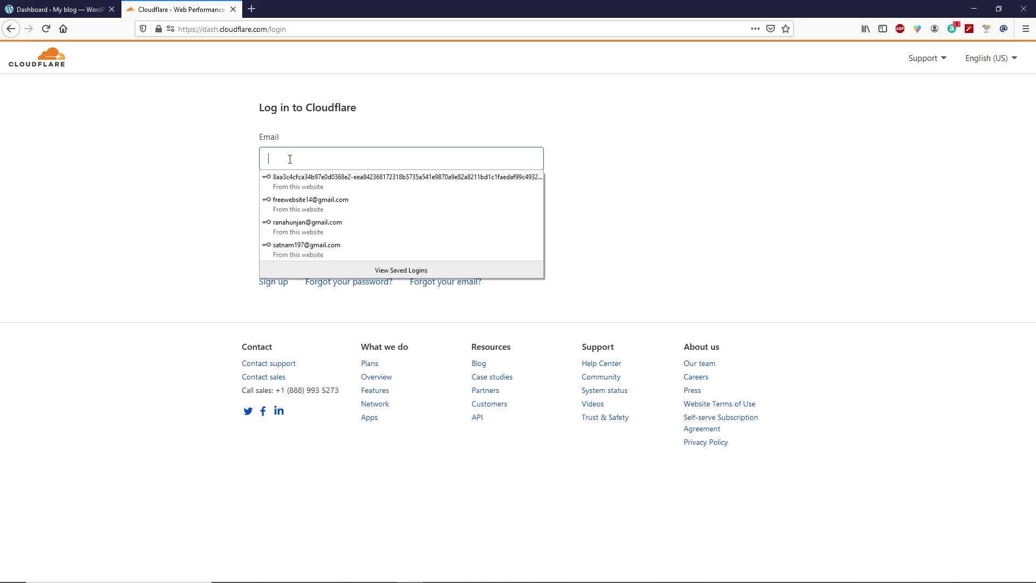
{"action": "left_click", "coordinate": [303, 249]}
{"action": "left_click", "coordinate": [302, 244]}
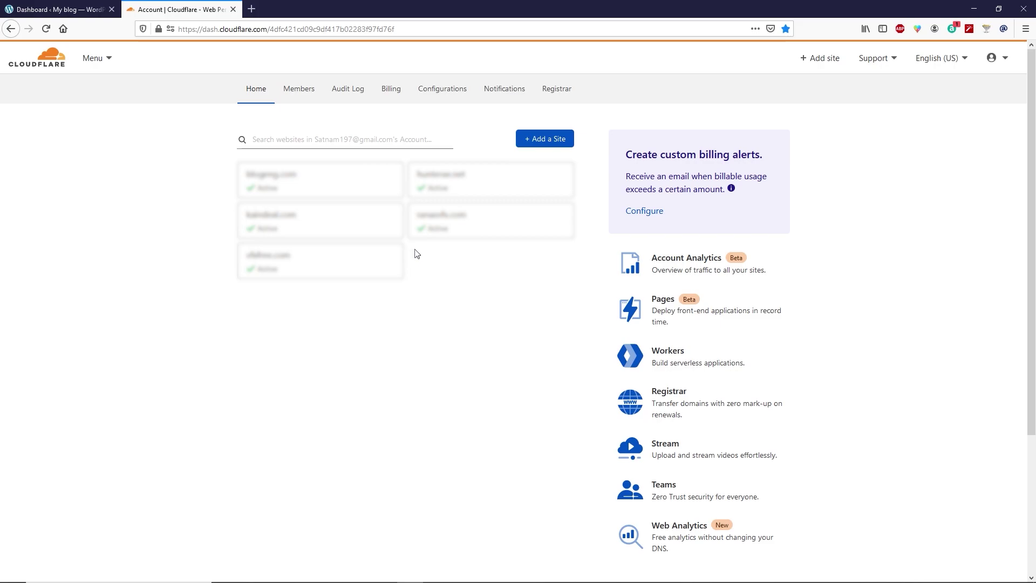
- Add natykid.com as a new site in Cloudflare
{"action": "left_click", "coordinate": [805, 62]}
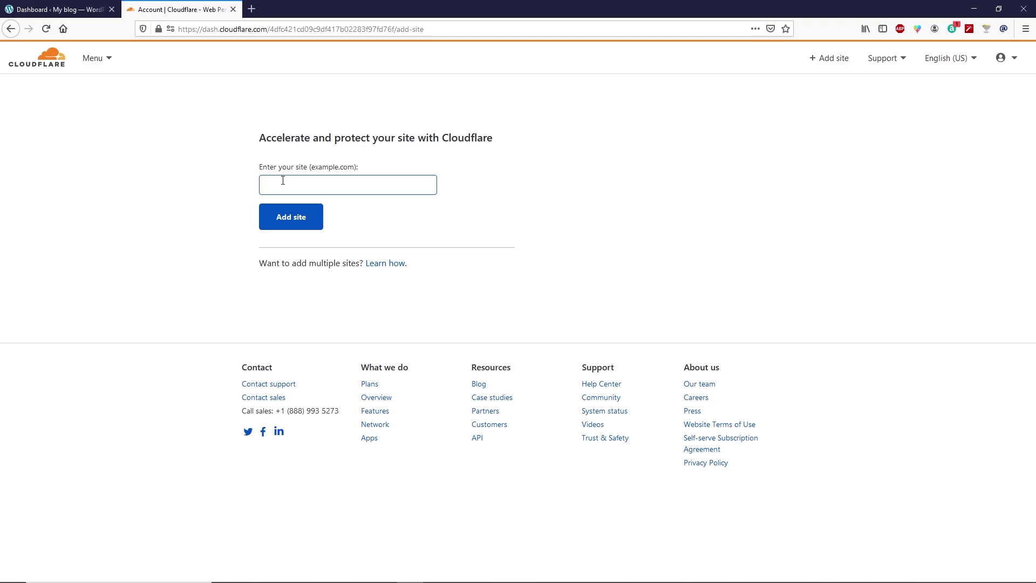
{"action": "type", "text": "natykid.com"}
{"action": "left_click", "coordinate": [300, 221]}
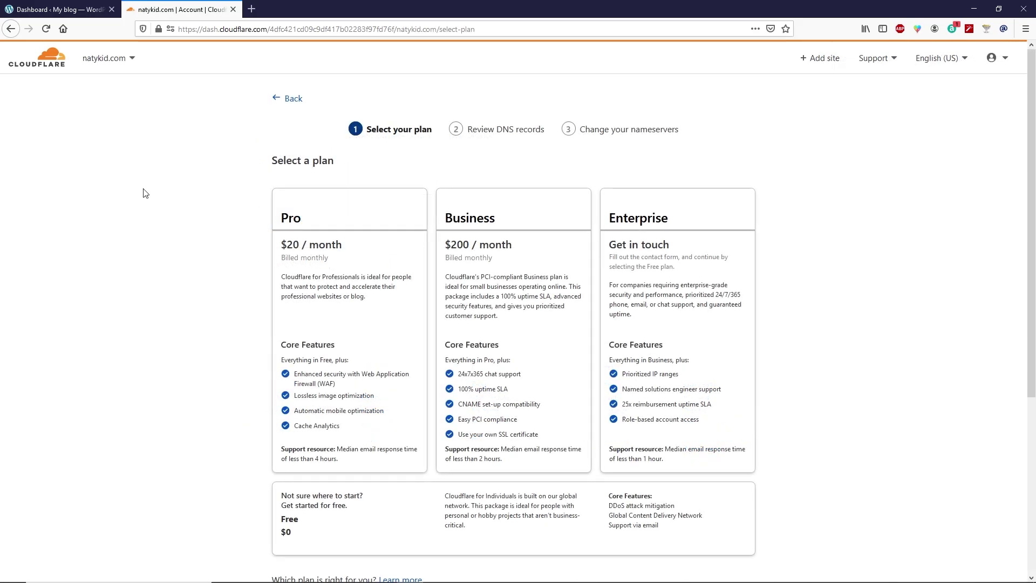
- Choose the Free plan and accept the scanned DNS records
{"action": "scroll", "coordinate": [150, 286], "scroll_direction": "down", "scroll_amount": 2}
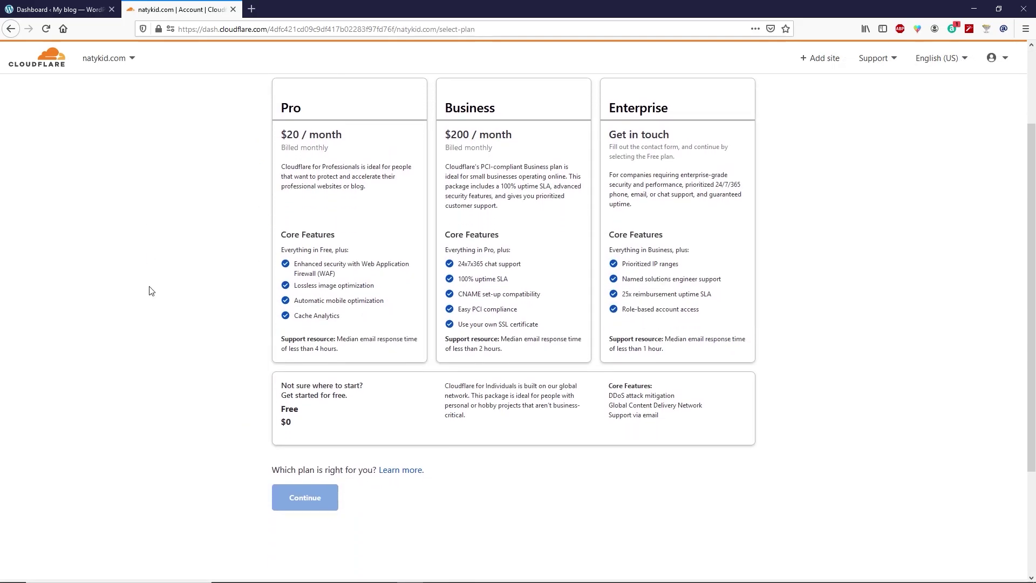
{"action": "left_click", "coordinate": [330, 421]}
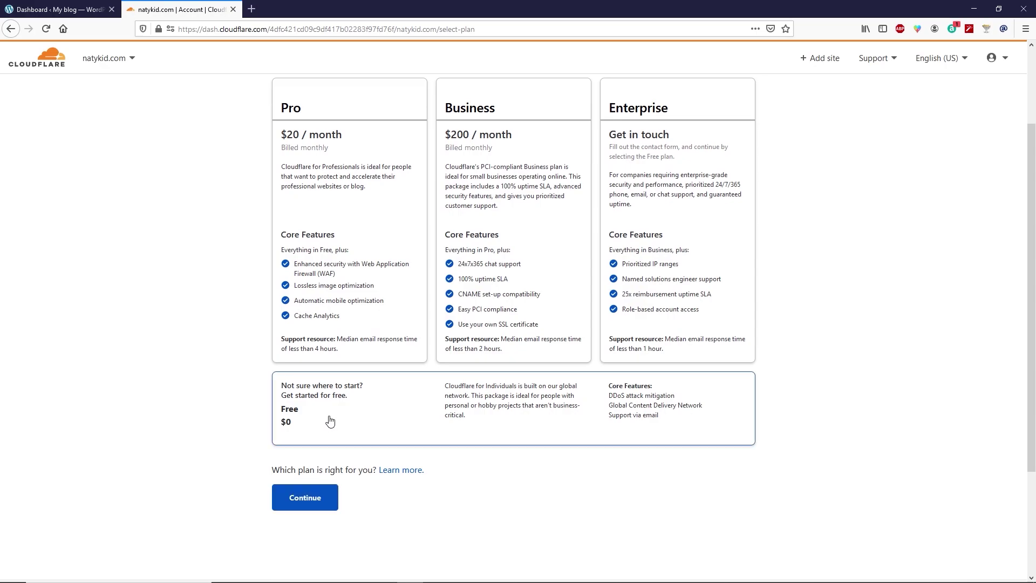
{"action": "left_click", "coordinate": [318, 497]}
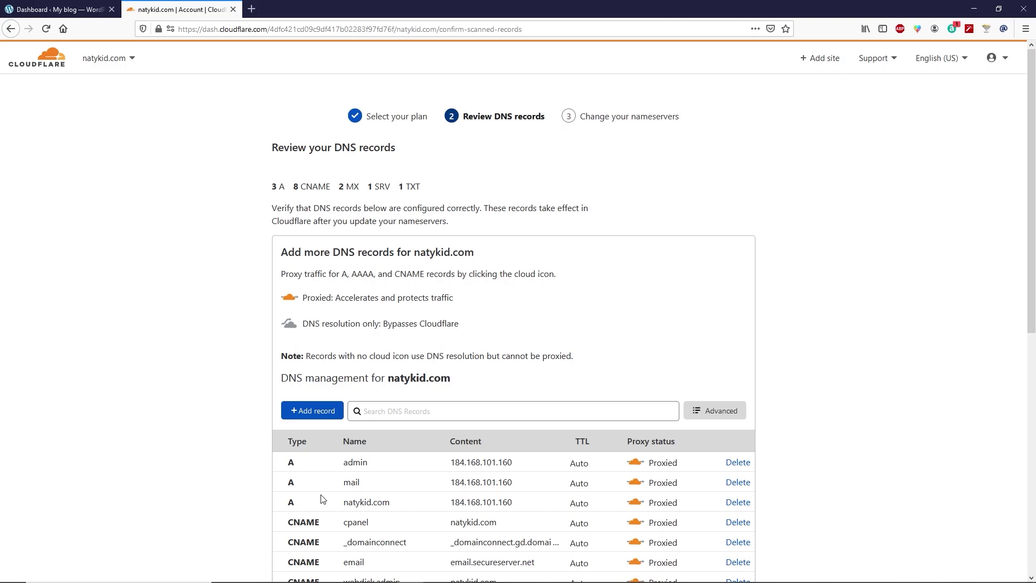
{"action": "scroll", "coordinate": [197, 412], "scroll_direction": "down", "scroll_amount": 6}
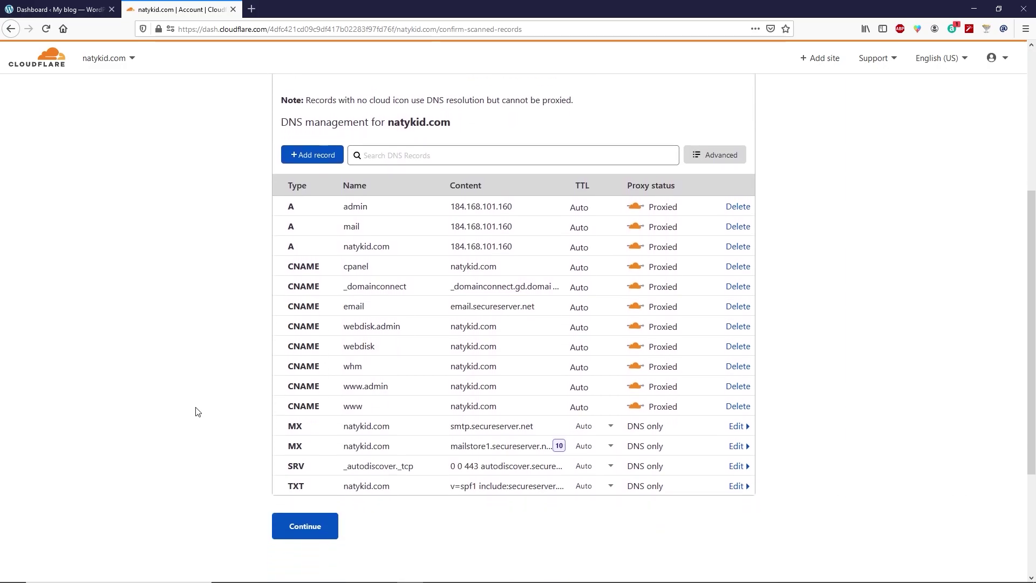
{"action": "scroll", "coordinate": [199, 408], "scroll_direction": "down", "scroll_amount": 1}
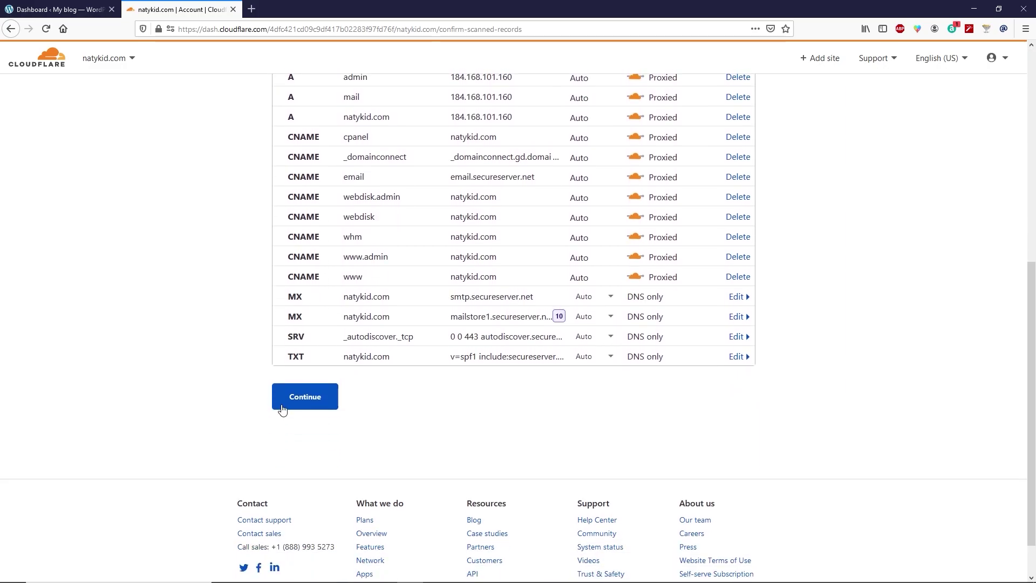
{"action": "left_click", "coordinate": [319, 404]}
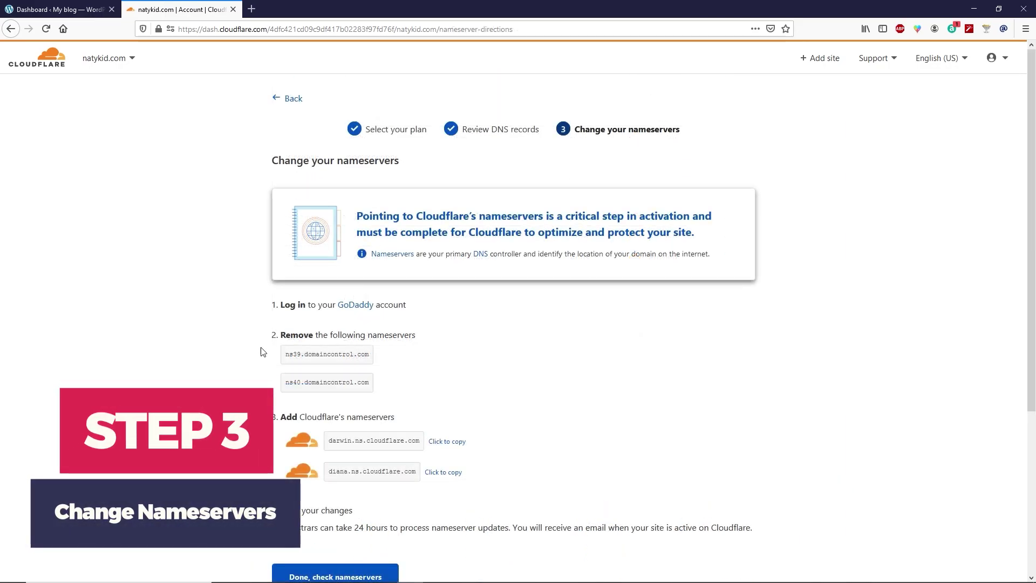
- Select the ns39.domaincontrol.com and darwin.ns.cloudflare.com nameservers, then copy darwin.ns.cloudflare.com
{"action": "left_click_drag", "start_coordinate": [288, 355], "coordinate": [365, 353]}
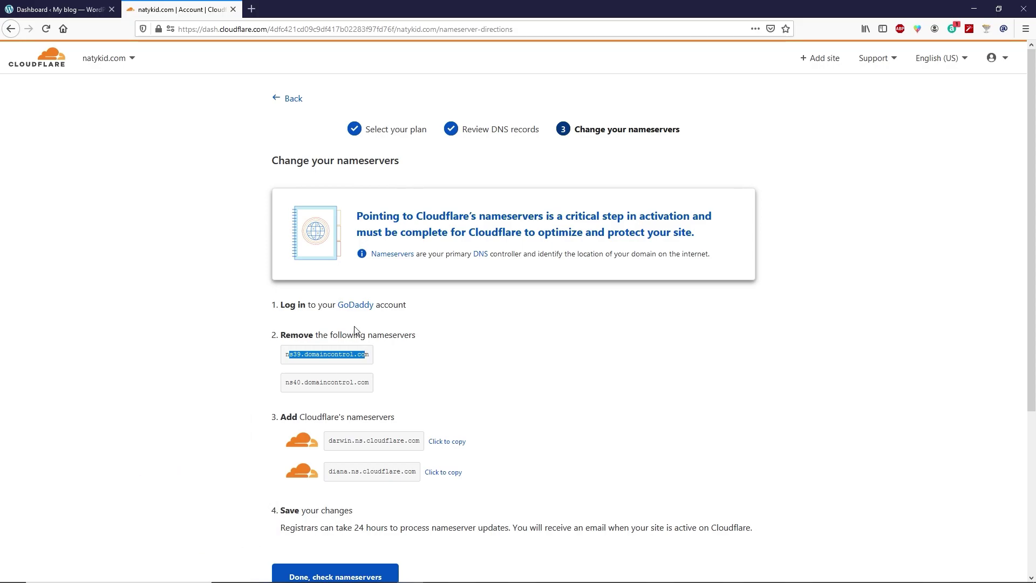
{"action": "left_click_drag", "start_coordinate": [370, 356], "coordinate": [282, 363]}
{"action": "left_click_drag", "start_coordinate": [329, 440], "coordinate": [424, 444]}
{"action": "key", "text": "ctrl+c"}
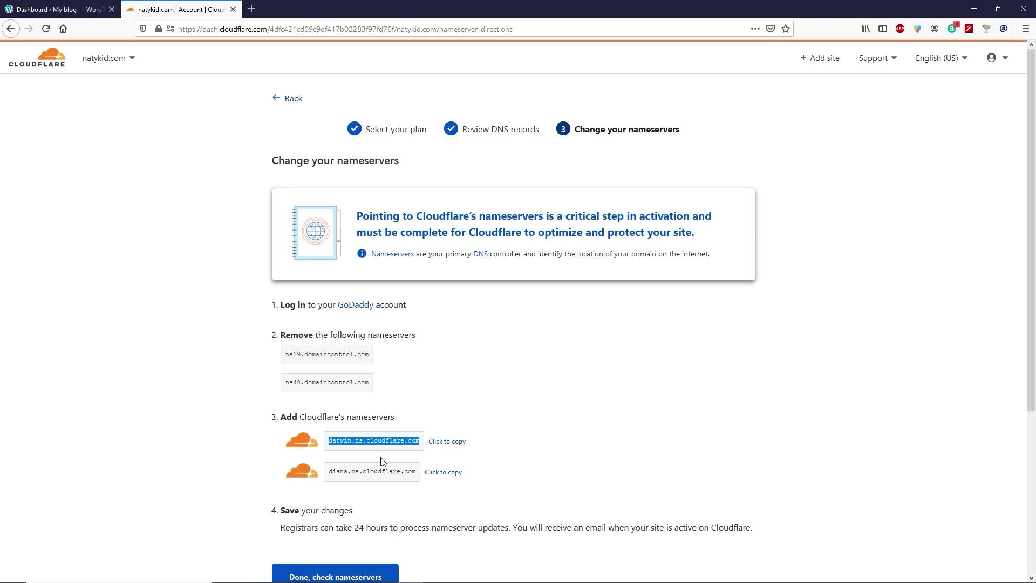
{"action": "left_click", "coordinate": [222, 444]}
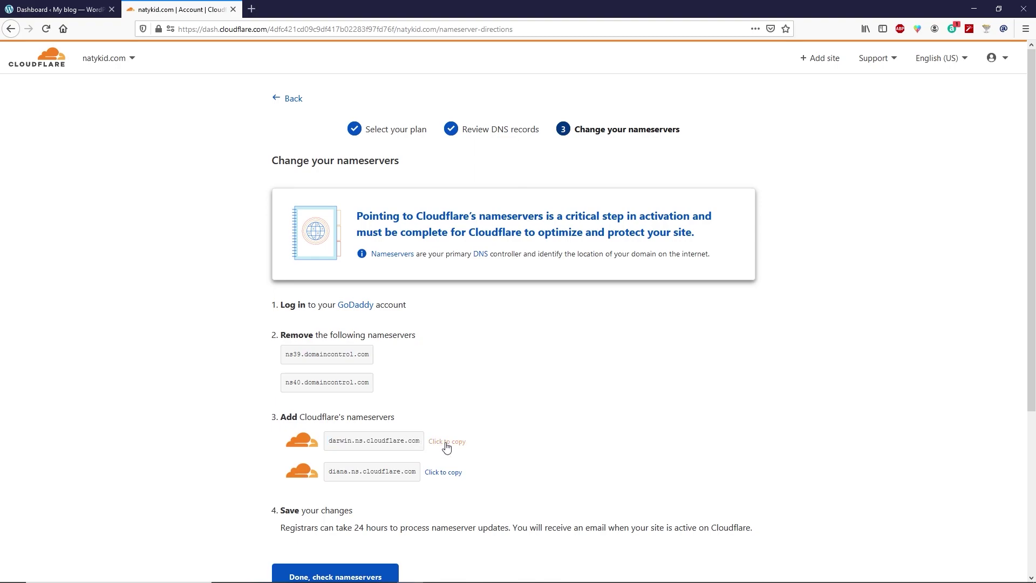
{"action": "left_click", "coordinate": [446, 444]}
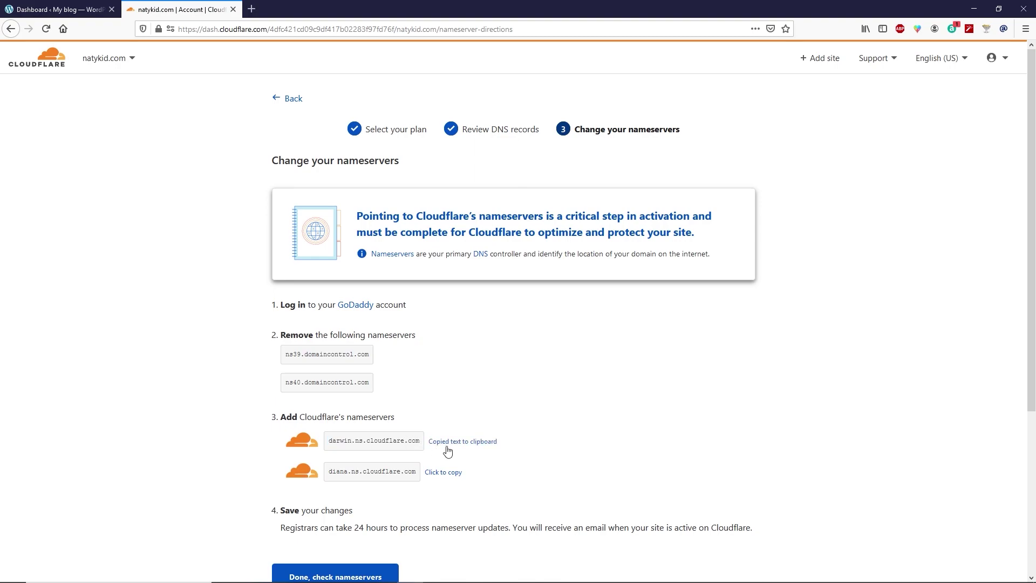
- Open DNS management for natykid.com from GoDaddy's My Products in a new tab
{"action": "left_click", "coordinate": [252, 10]}
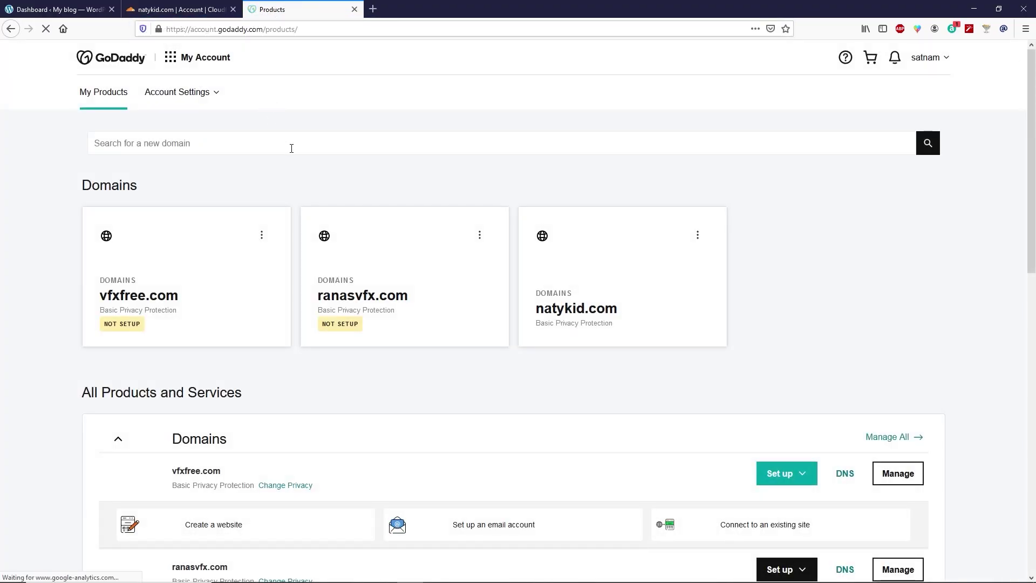
{"action": "left_click", "coordinate": [947, 57]}
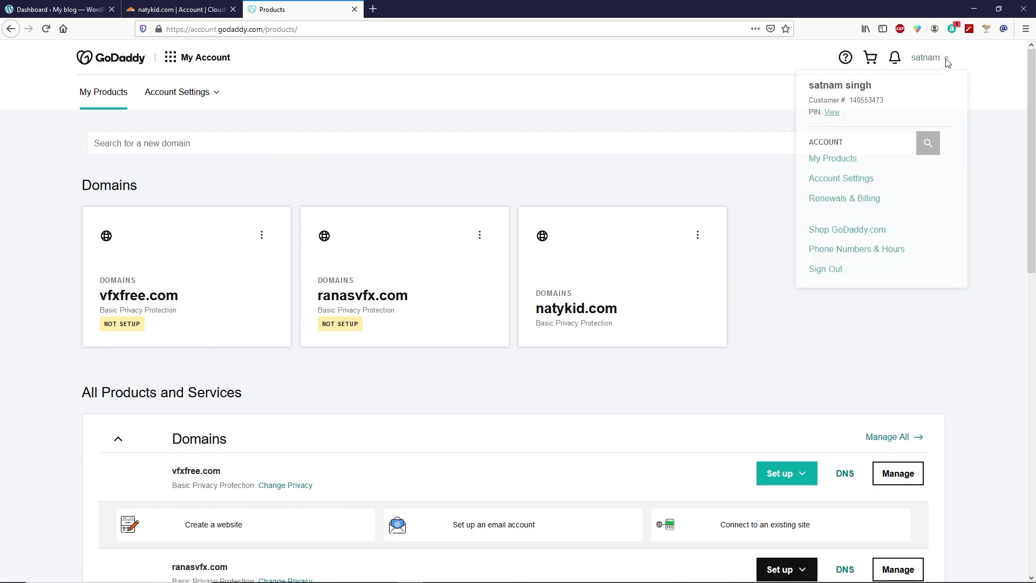
{"action": "left_click", "coordinate": [833, 158]}
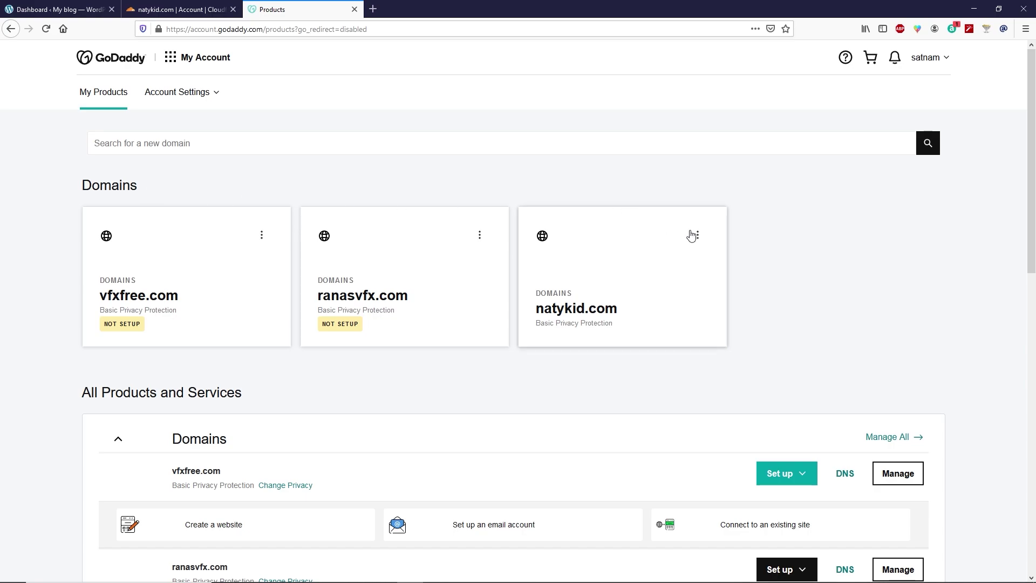
{"action": "left_click", "coordinate": [697, 236]}
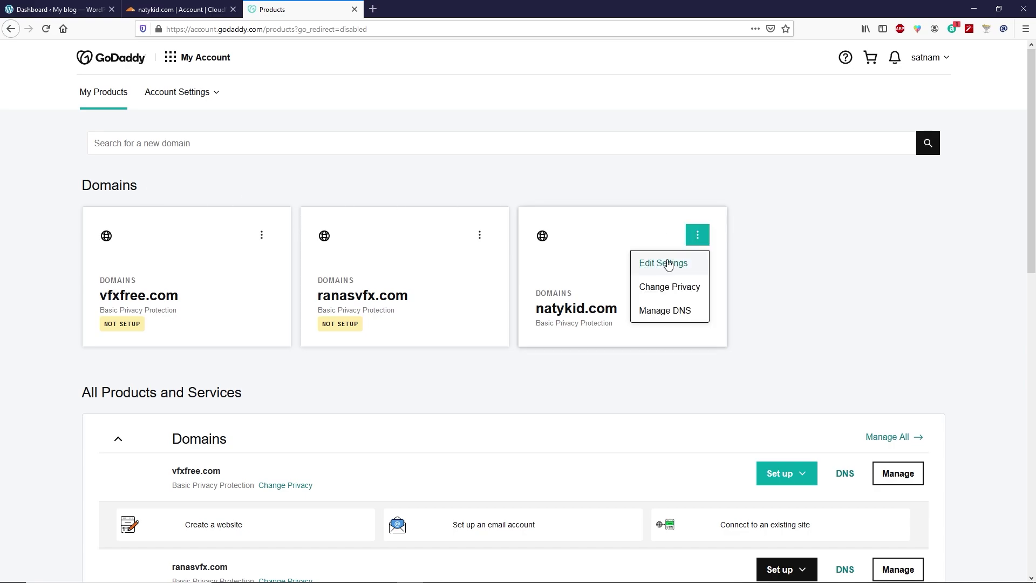
{"action": "left_click", "coordinate": [665, 311]}
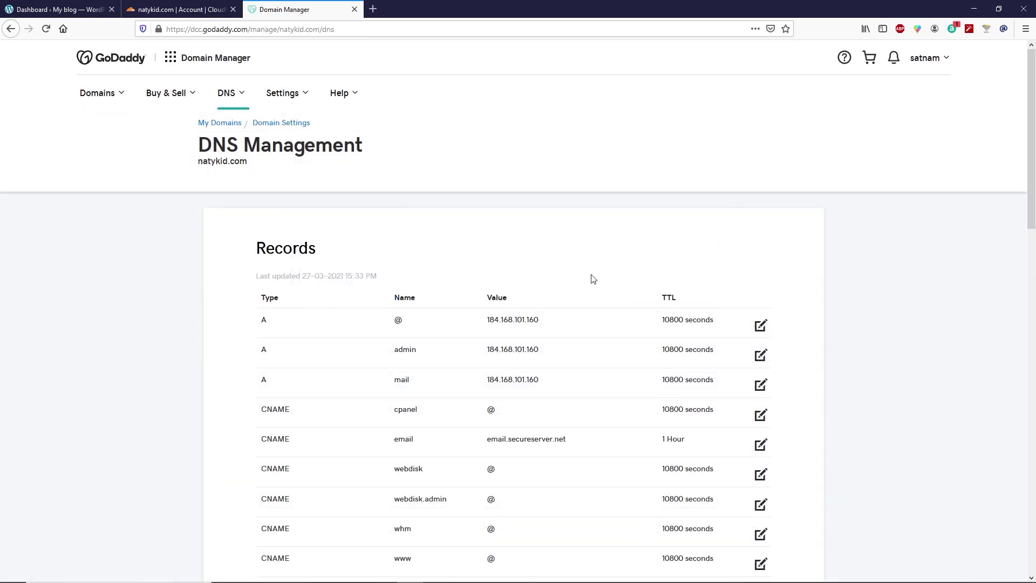
{"action": "scroll", "coordinate": [591, 276], "scroll_direction": "down", "scroll_amount": 9}
{"action": "scroll", "coordinate": [592, 275], "scroll_direction": "down", "scroll_amount": 4}
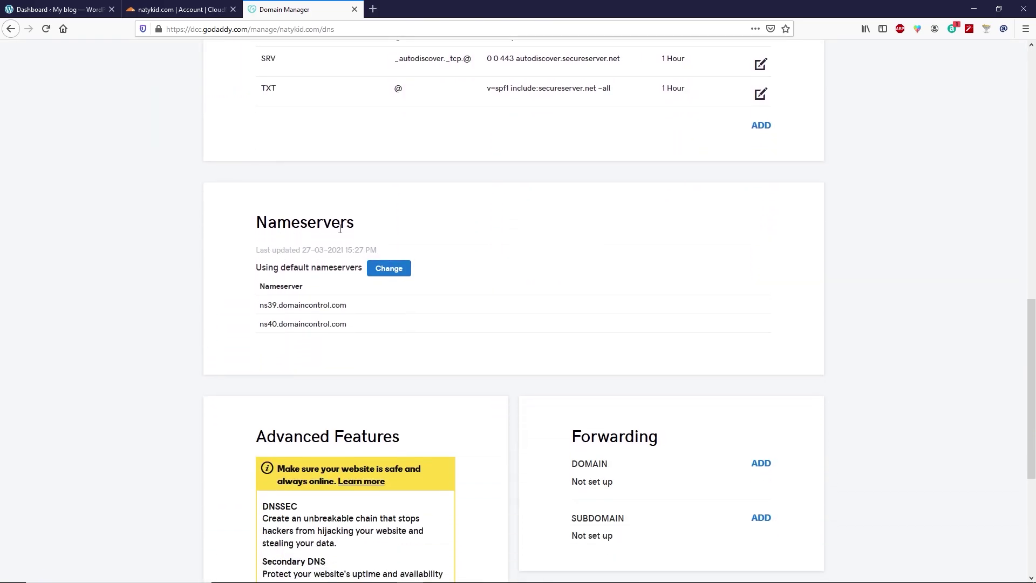
- Switch to custom nameservers and paste darwin.ns.cloudflare.com as Nameserver 1
{"action": "left_click", "coordinate": [392, 272]}
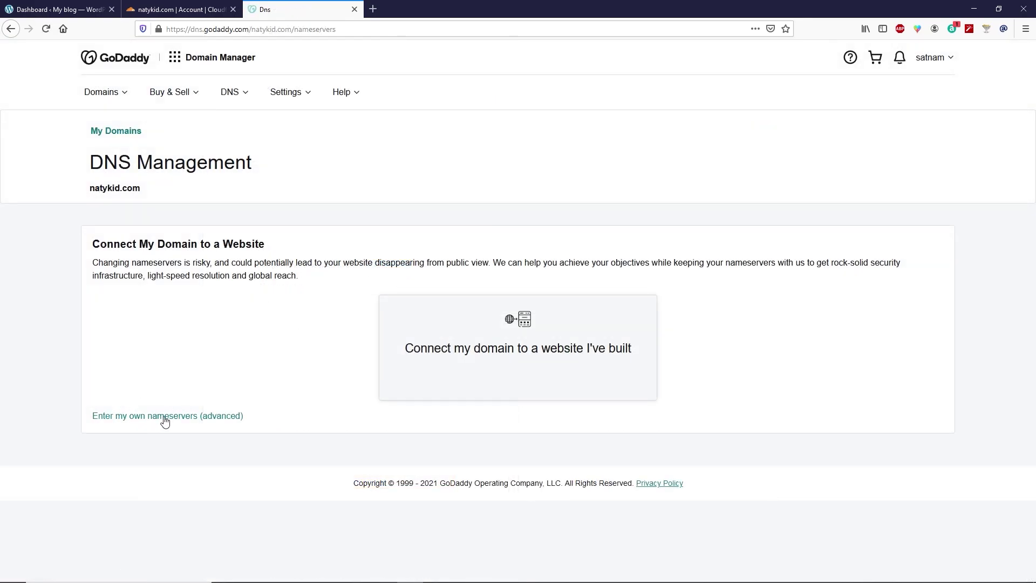
{"action": "left_click", "coordinate": [165, 419]}
{"action": "left_click", "coordinate": [166, 292]}
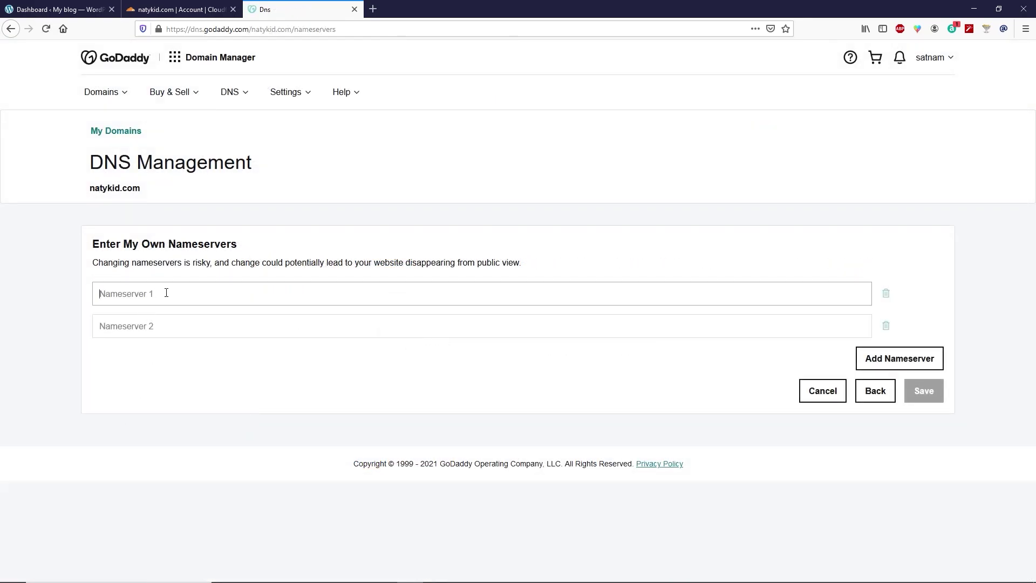
{"action": "key", "text": "ctrl+v"}
- Copy diana.ns.cloudflare.com from Cloudflare and paste it as GoDaddy's Nameserver 2
{"action": "left_click", "coordinate": [178, 9]}
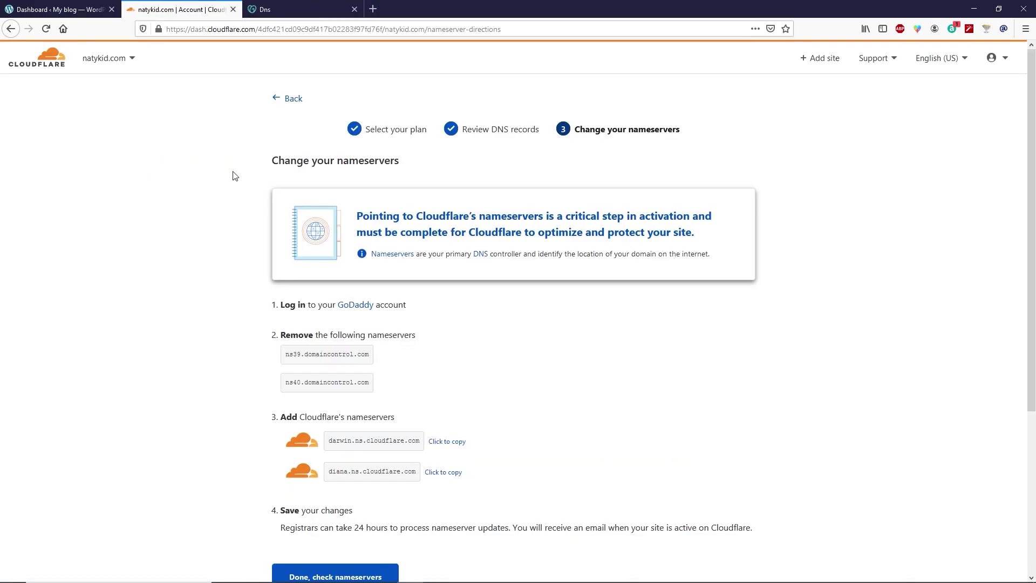
{"action": "left_click", "coordinate": [446, 475]}
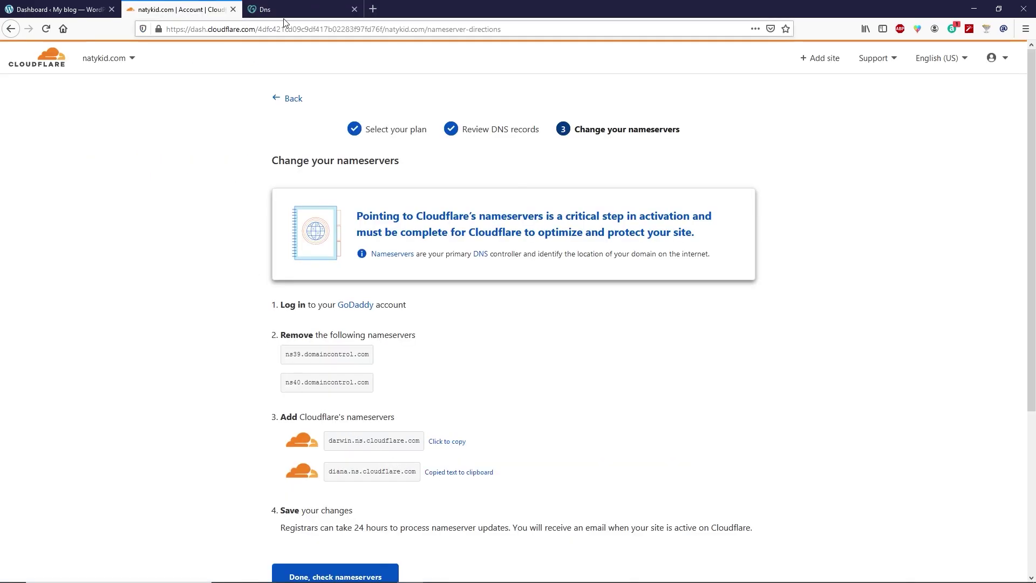
{"action": "left_click", "coordinate": [286, 11]}
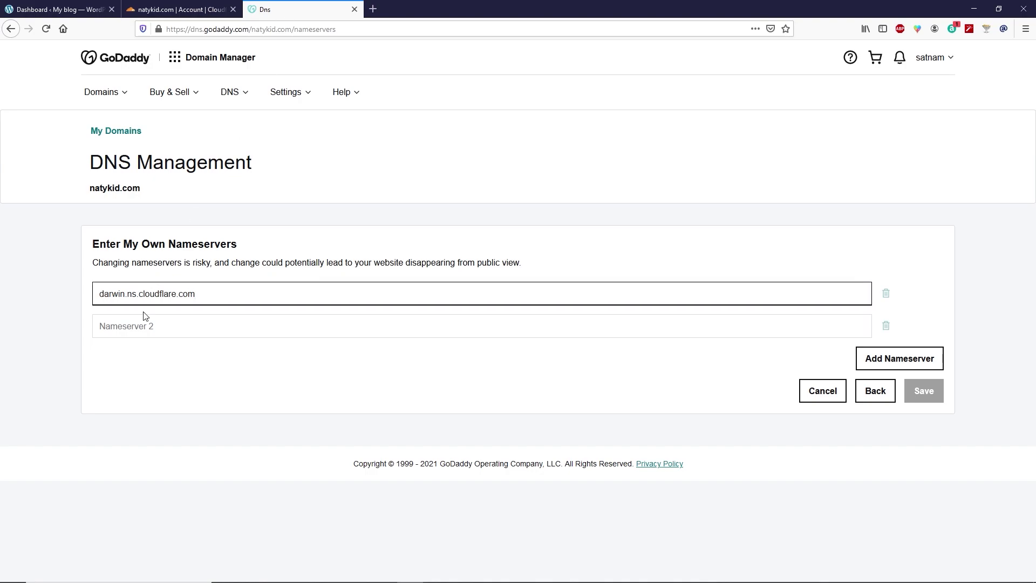
{"action": "left_click", "coordinate": [143, 328]}
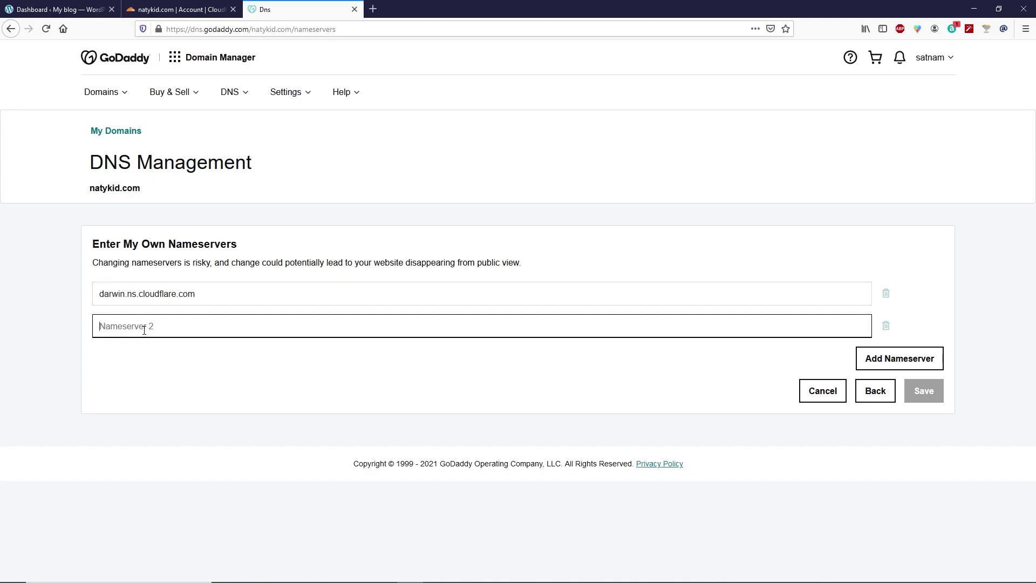
{"action": "key", "text": "ctrl+v"}
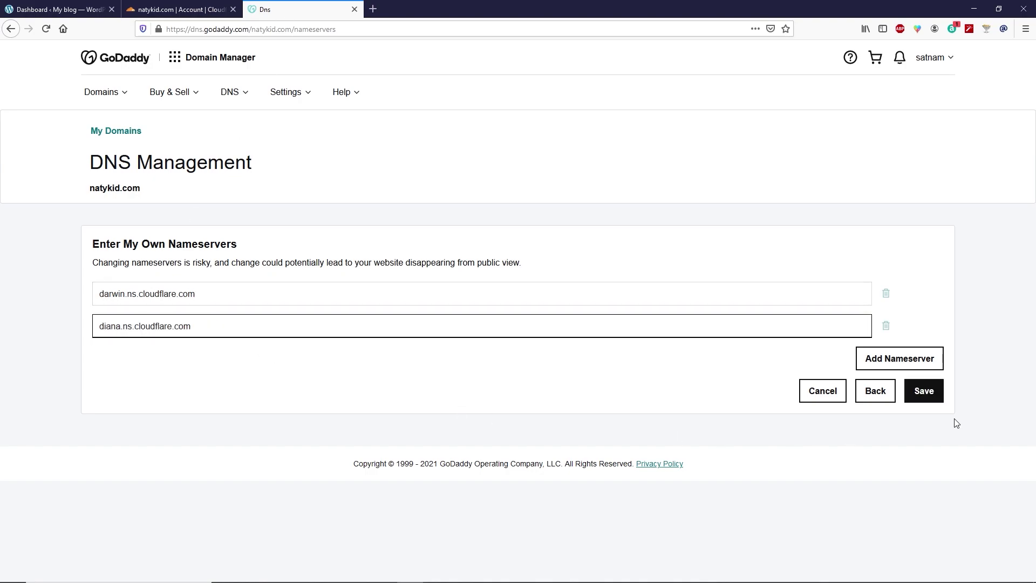
- Save the new nameservers, consenting to the update, and return to Cloudflare
{"action": "left_click", "coordinate": [936, 398]}
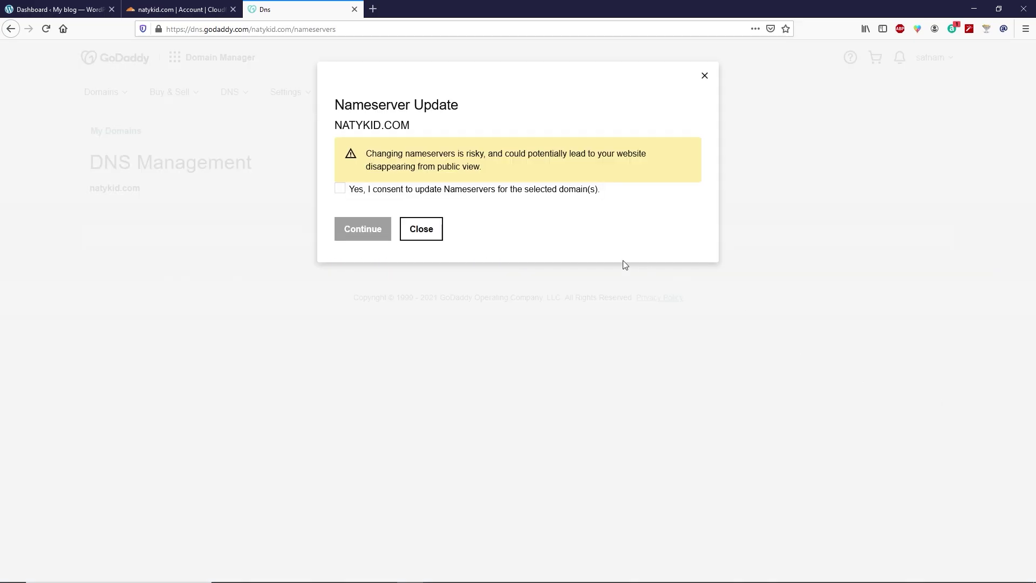
{"action": "left_click", "coordinate": [342, 190]}
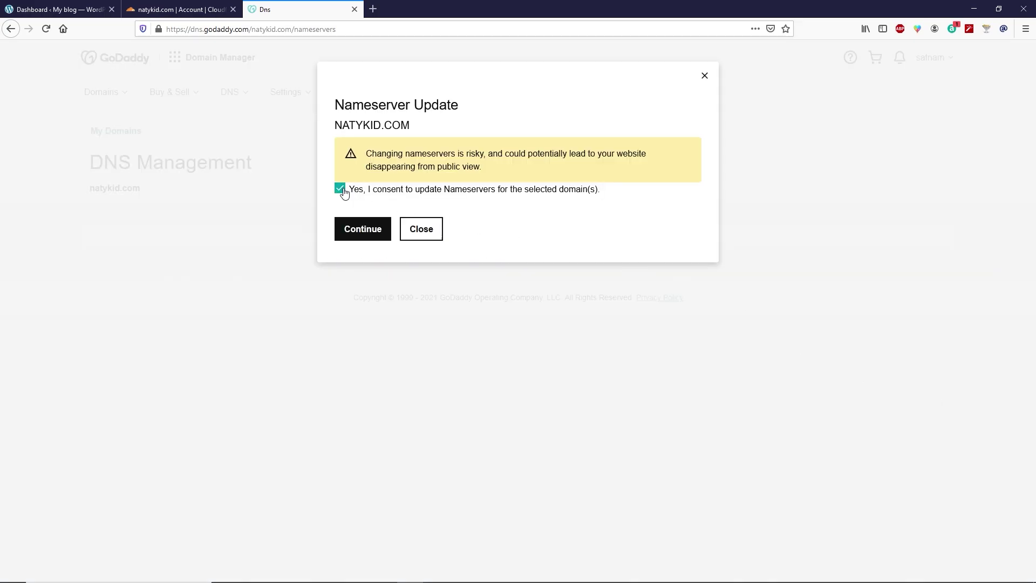
{"action": "left_click", "coordinate": [378, 235]}
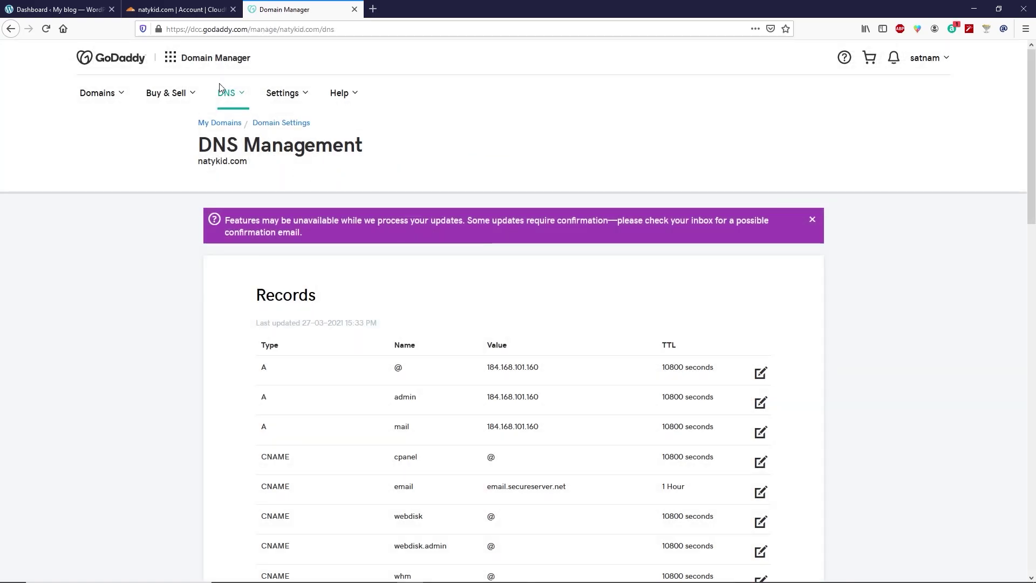
{"action": "left_click", "coordinate": [175, 10]}
{"action": "scroll", "coordinate": [191, 156], "scroll_direction": "down", "scroll_amount": 4}
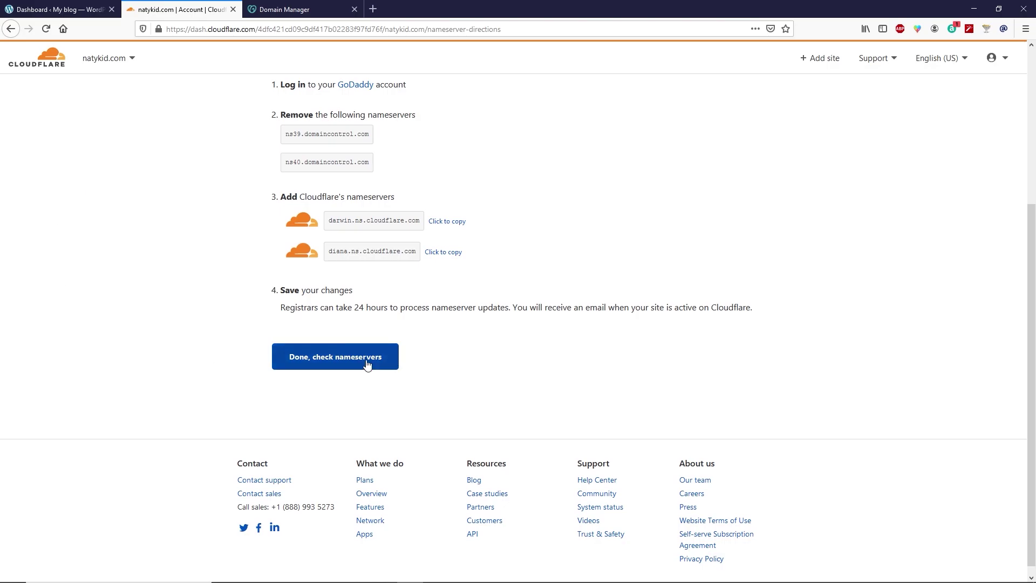
- Recheck nameservers, start the Quick Start Guide, keep Automatic HTTPS Rewrites and enable Always Use HTTPS
{"action": "left_click", "coordinate": [367, 365]}
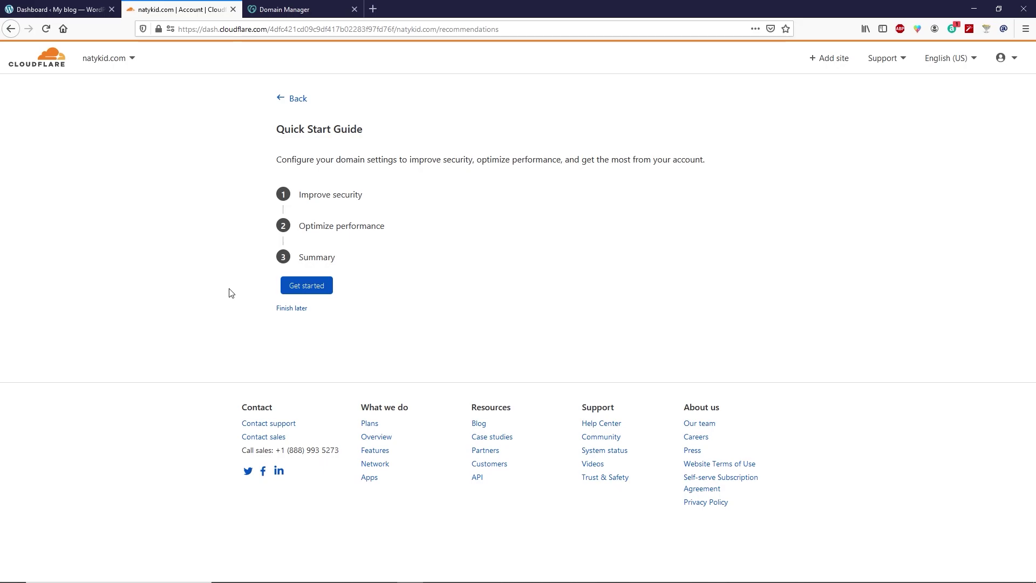
{"action": "left_click", "coordinate": [316, 290]}
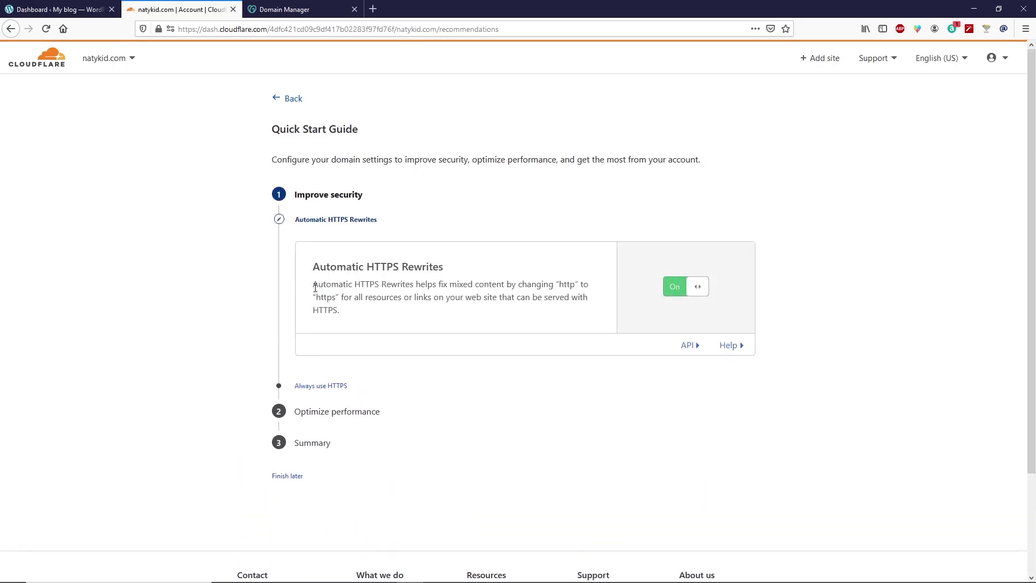
{"action": "left_click", "coordinate": [314, 383]}
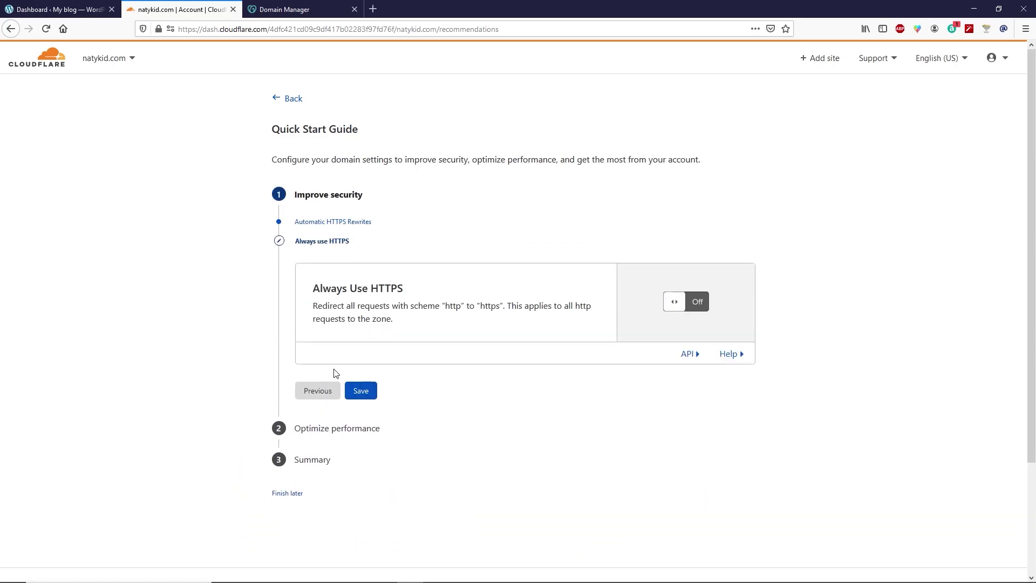
{"action": "left_click", "coordinate": [690, 313]}
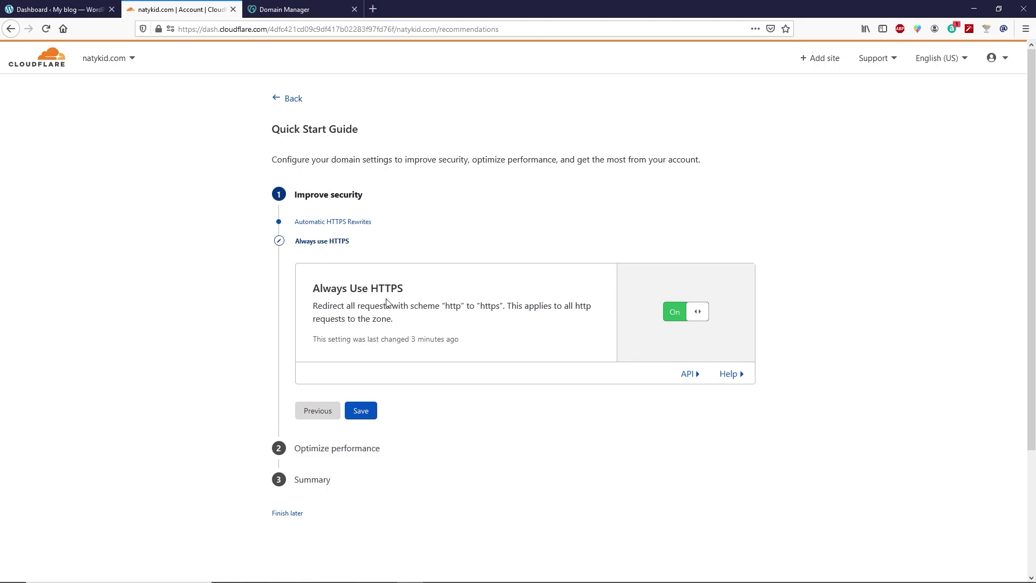
- Save Always Use HTTPS, leave Auto Minify off, keep Brotli on and finish the guide
{"action": "left_click", "coordinate": [367, 417]}
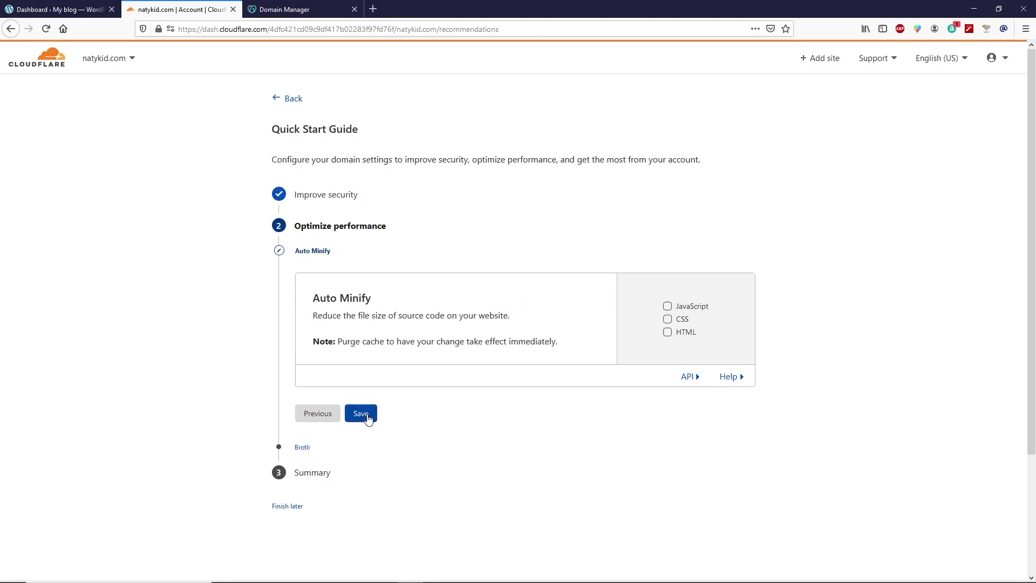
{"action": "left_click", "coordinate": [367, 416]}
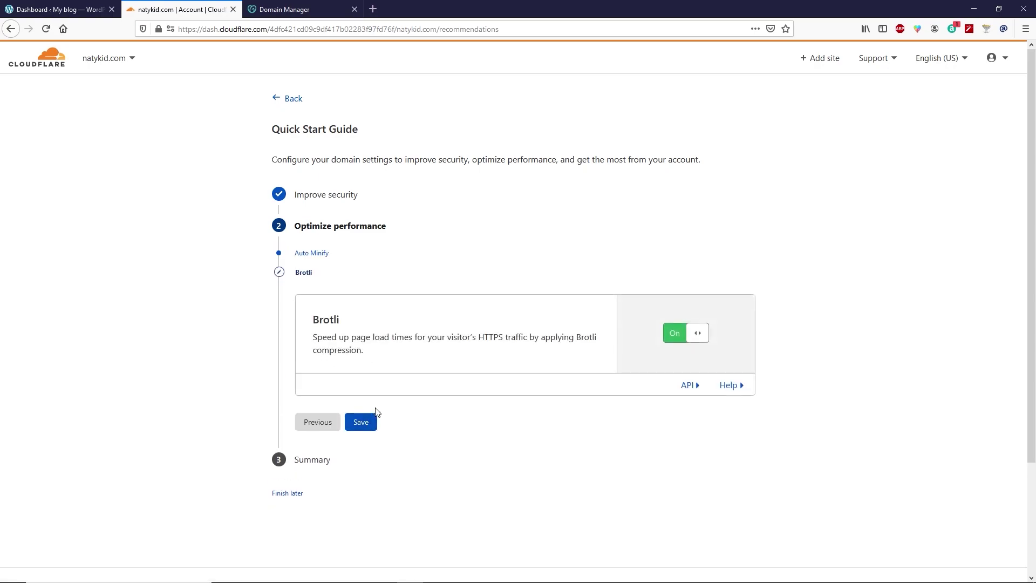
{"action": "left_click", "coordinate": [359, 423]}
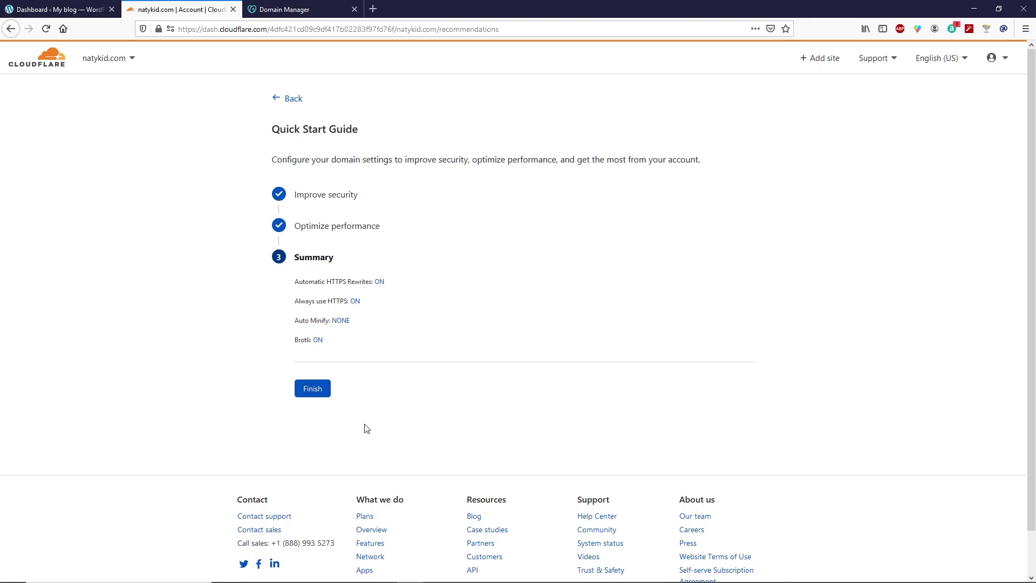
{"action": "left_click", "coordinate": [316, 394]}
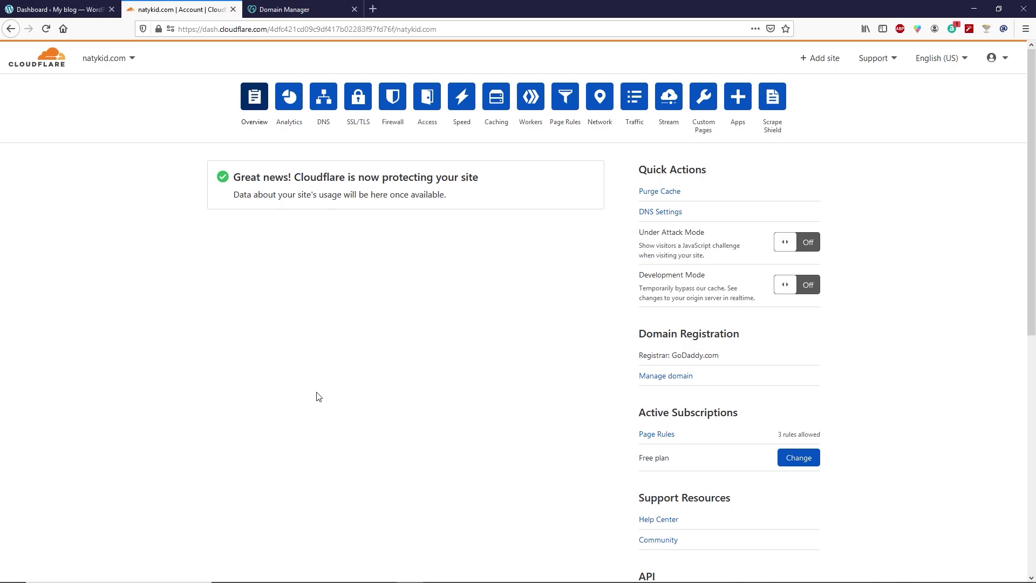
{"action": "left_click", "coordinate": [44, 8]}
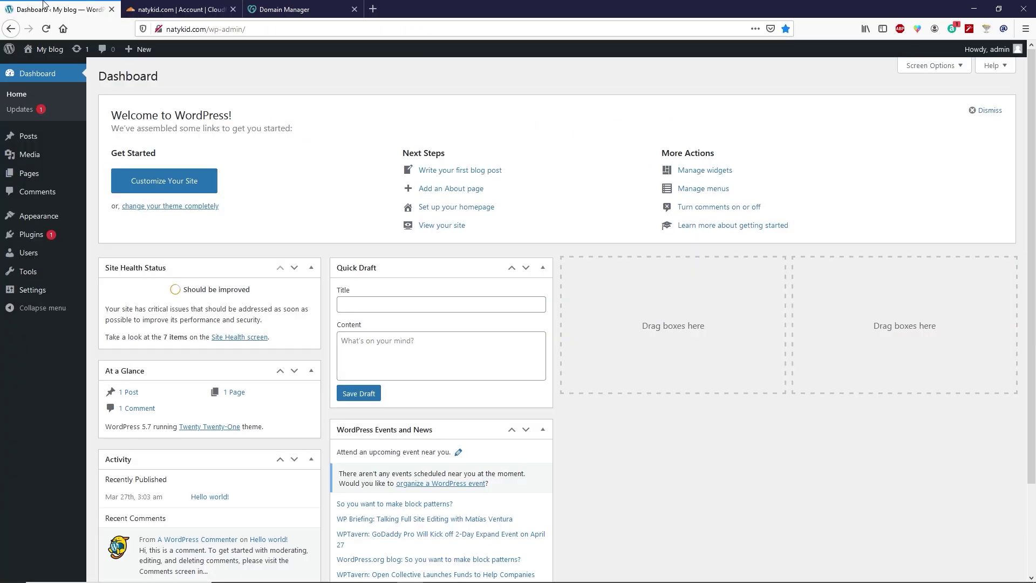
{"action": "left_click", "coordinate": [167, 30]}
{"action": "left_click", "coordinate": [166, 30]}
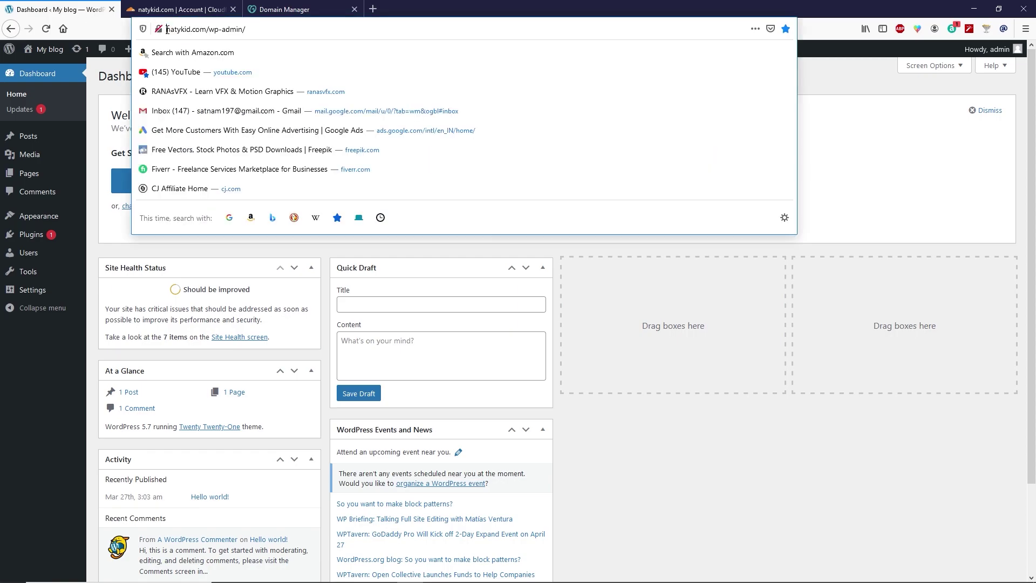
{"action": "type", "text": "https"}
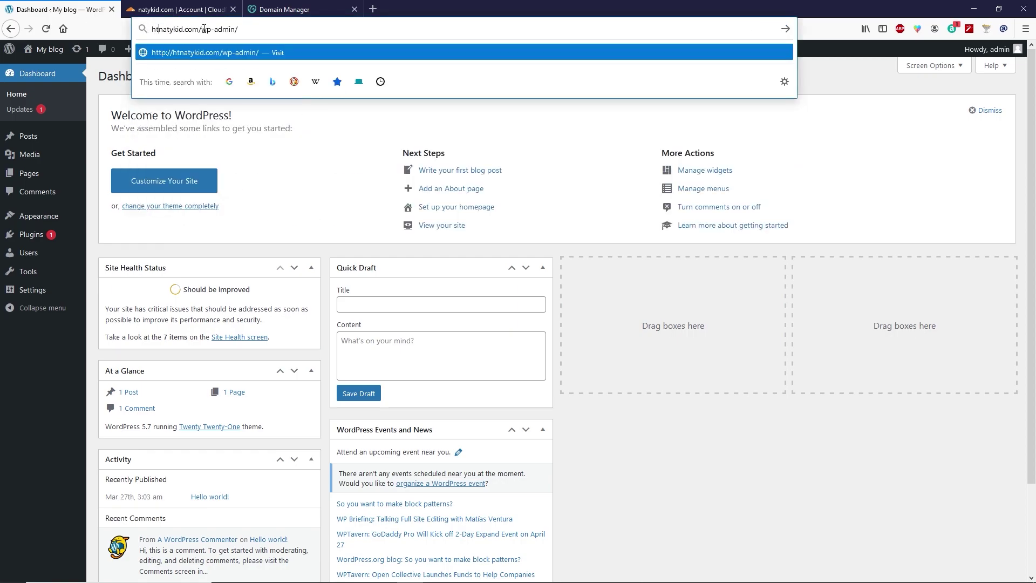
{"action": "type", "text": ":"}
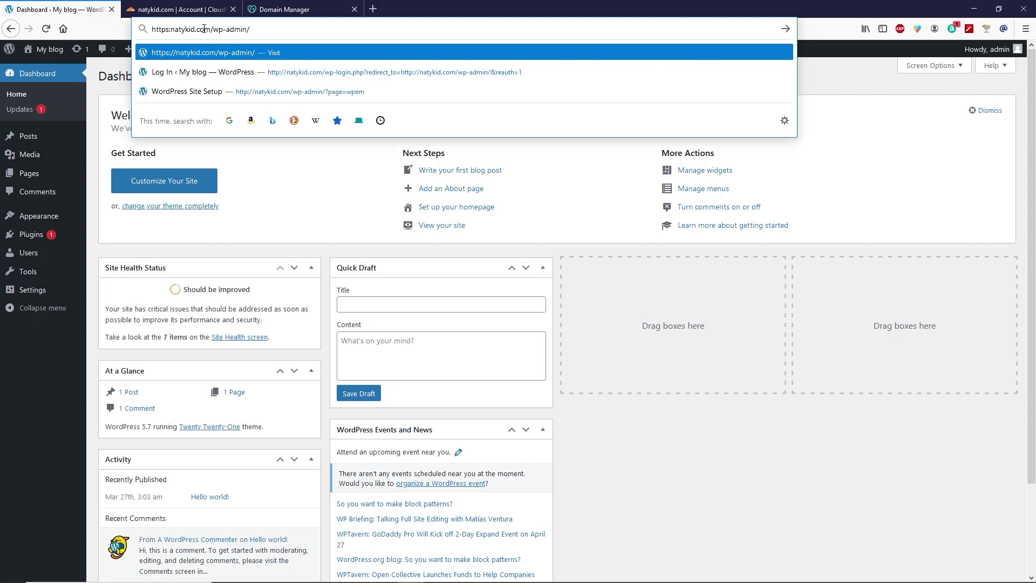
{"action": "type", "text": "//"}
{"action": "key", "text": "Return"}
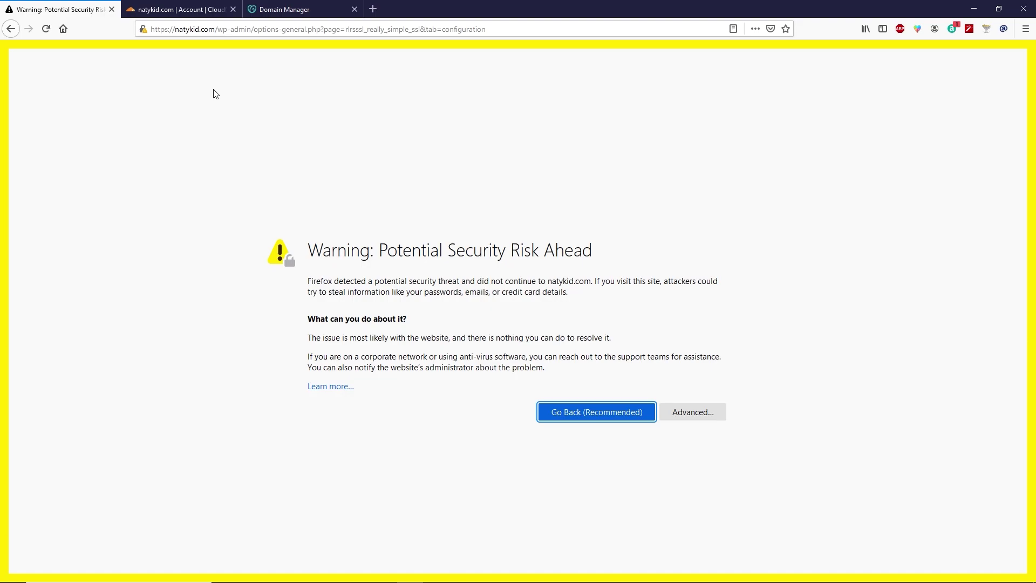
{"action": "key", "text": "Return"}
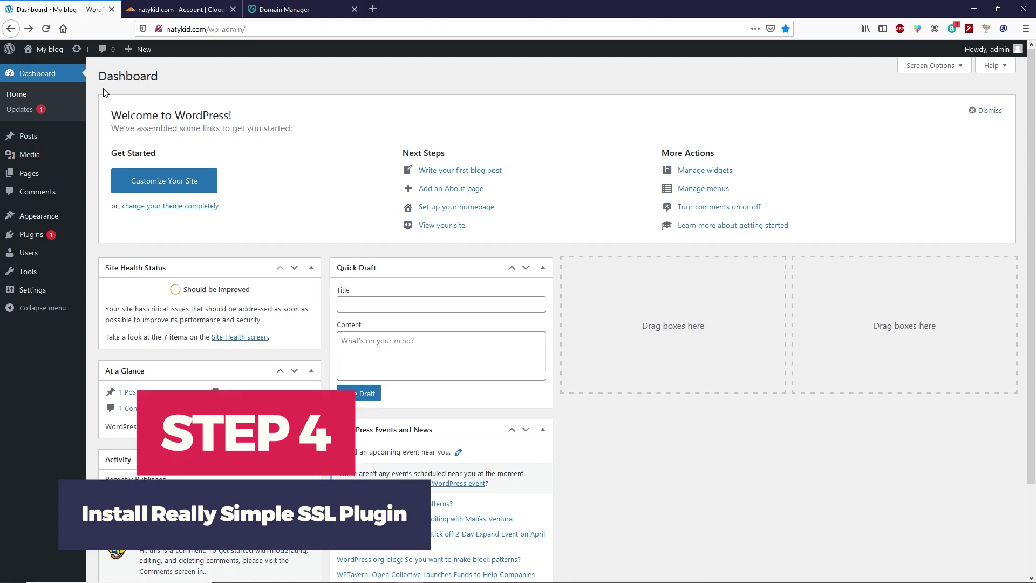
- Install and activate Really Simple SSL from a 'simple ssl' plugin search, then activate SSL
{"action": "mouse_move", "coordinate": [45, 243]}
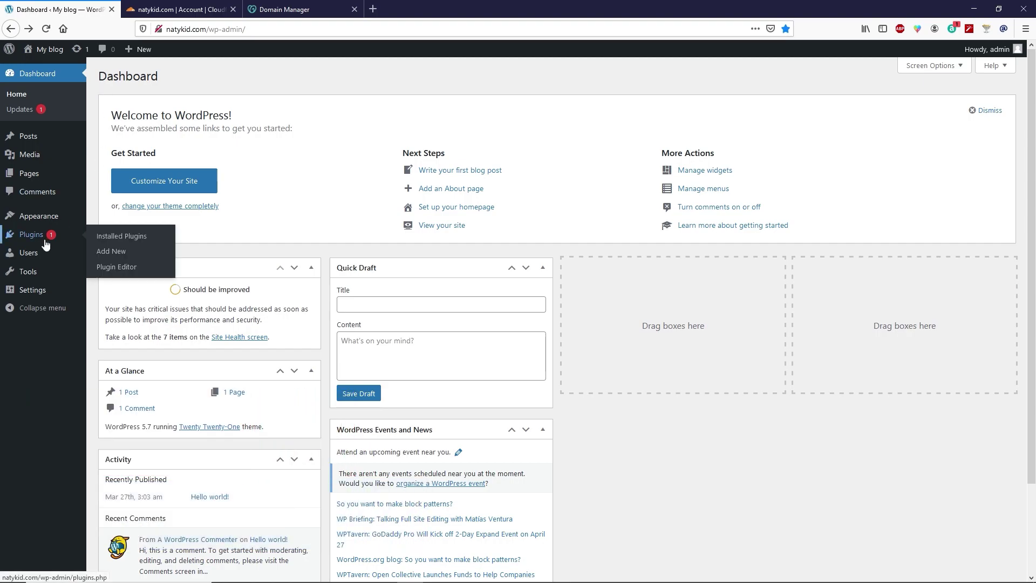
{"action": "left_click", "coordinate": [111, 251]}
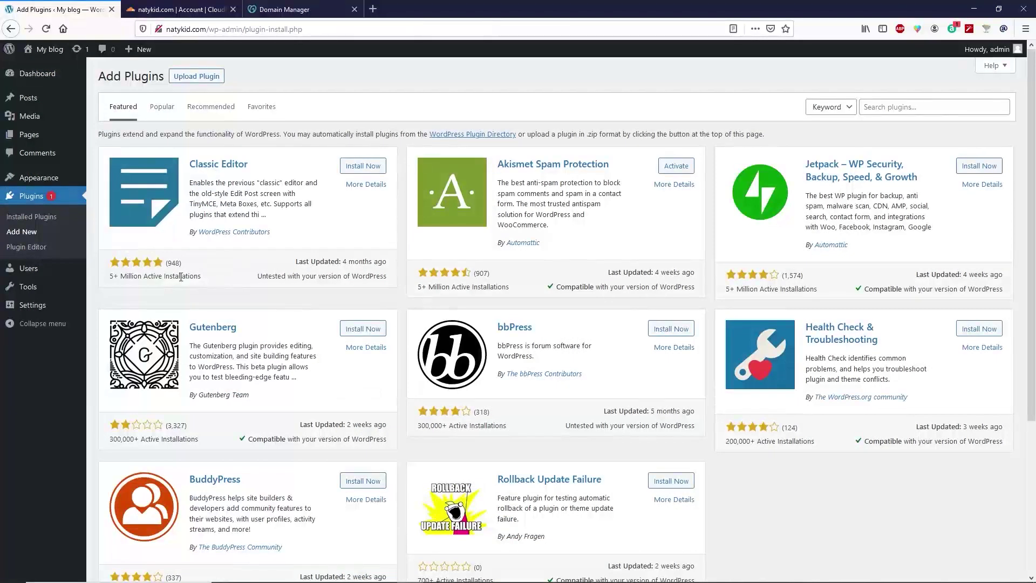
{"action": "left_click", "coordinate": [911, 107]}
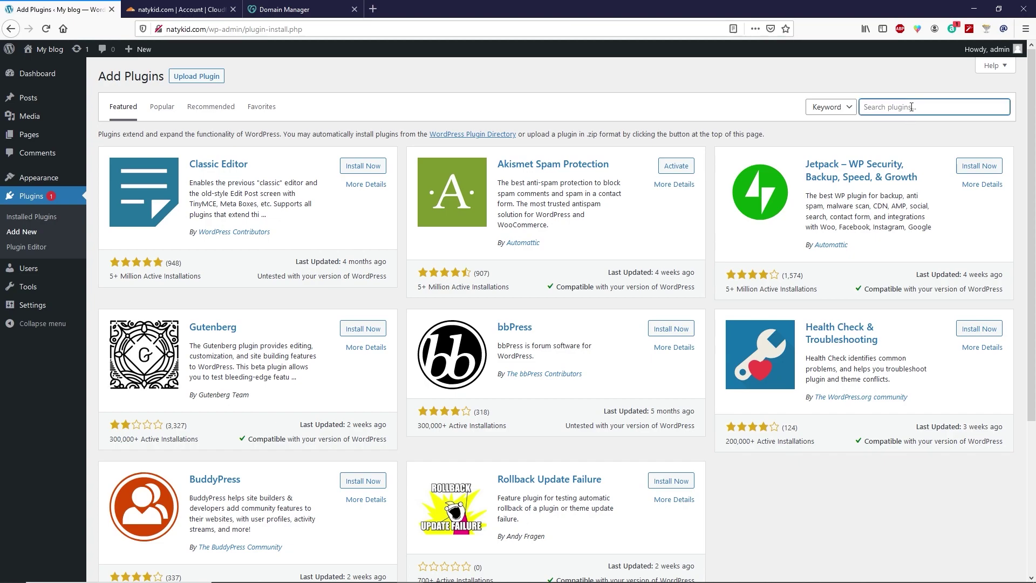
{"action": "type", "text": "simple ssl"}
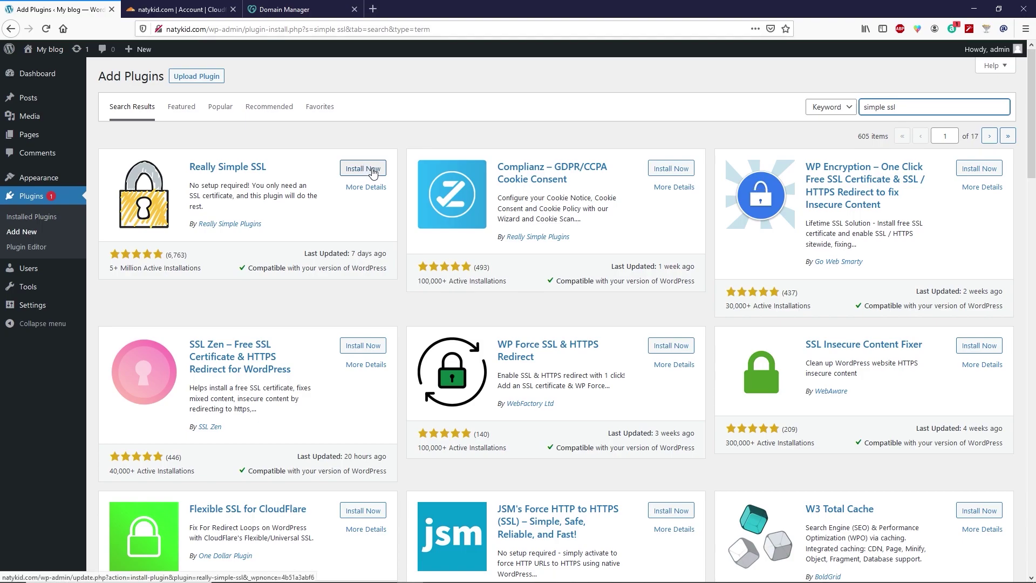
{"action": "left_click", "coordinate": [372, 172]}
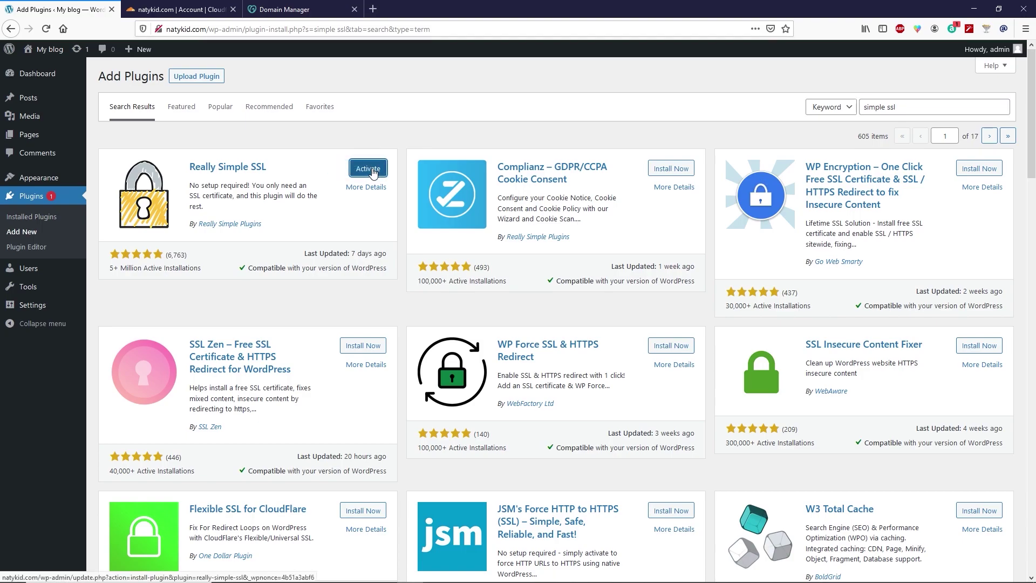
{"action": "left_click", "coordinate": [369, 169]}
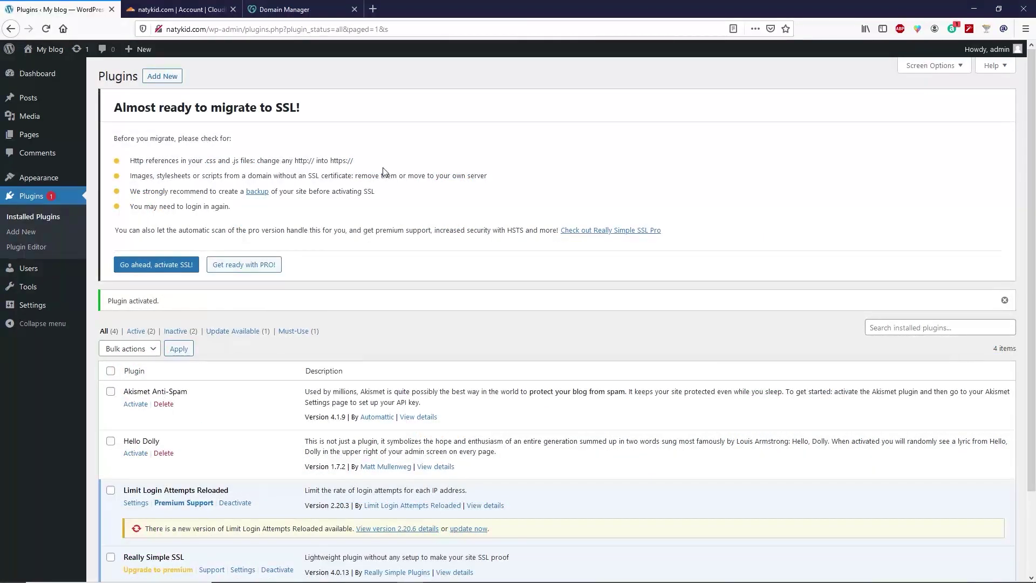
{"action": "left_click", "coordinate": [178, 270]}
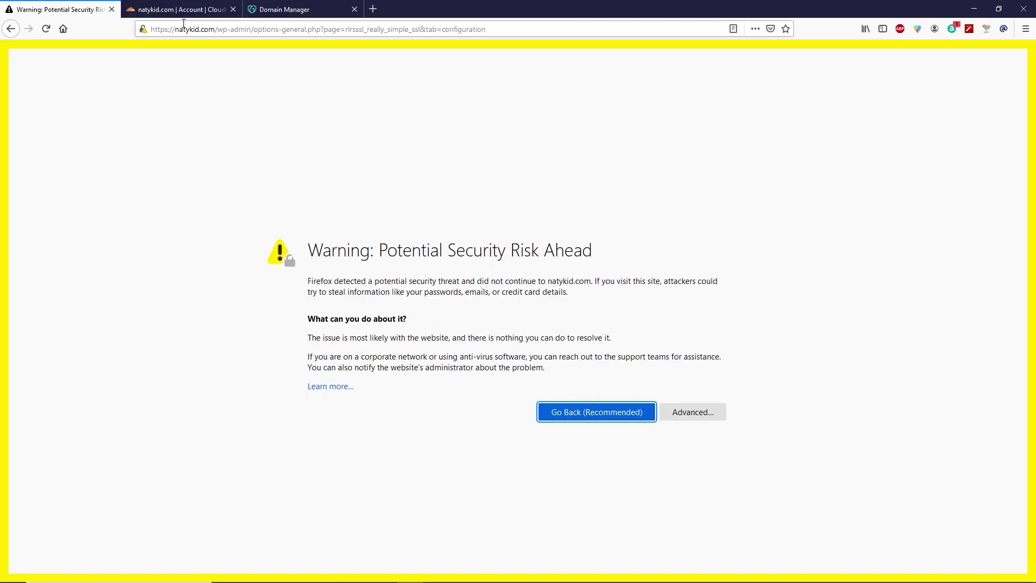
- Confirm the Cloudflare dashboard shows 'Cloudflare is now protecting your site' for natykid.com
{"action": "left_click", "coordinate": [181, 9]}
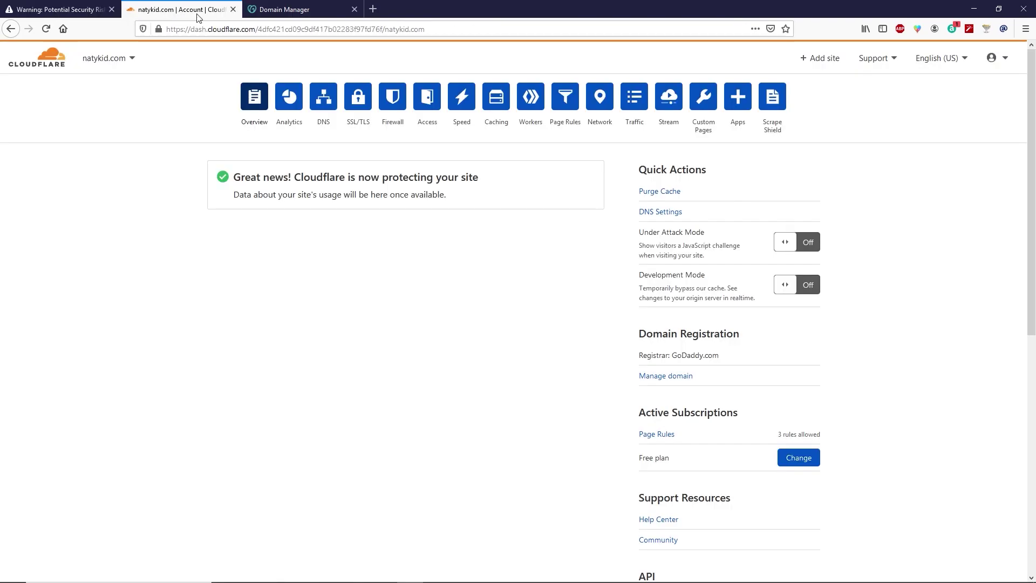
{"action": "left_click_drag", "start_coordinate": [295, 177], "coordinate": [477, 177]}
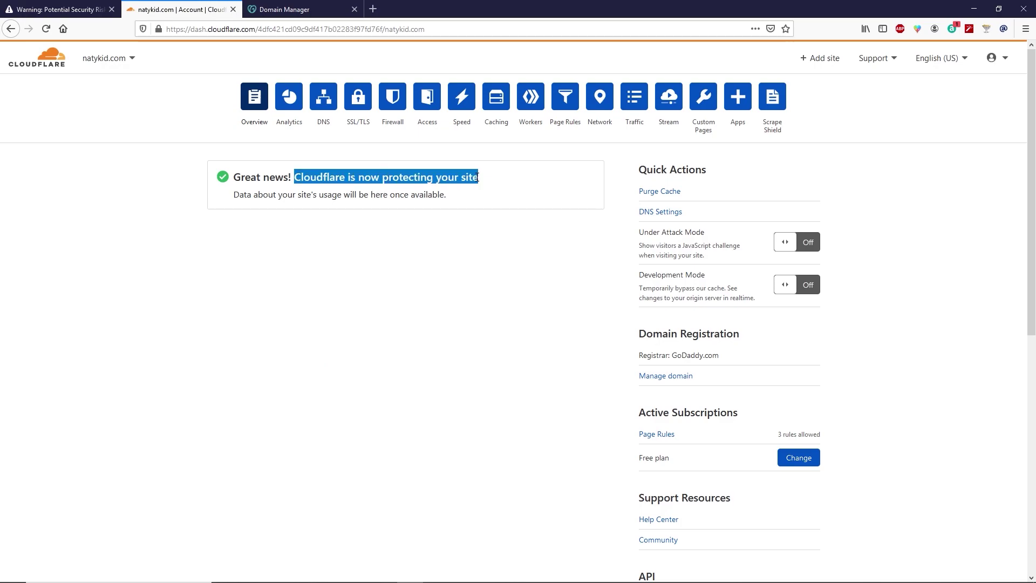
{"action": "left_click", "coordinate": [326, 176]}
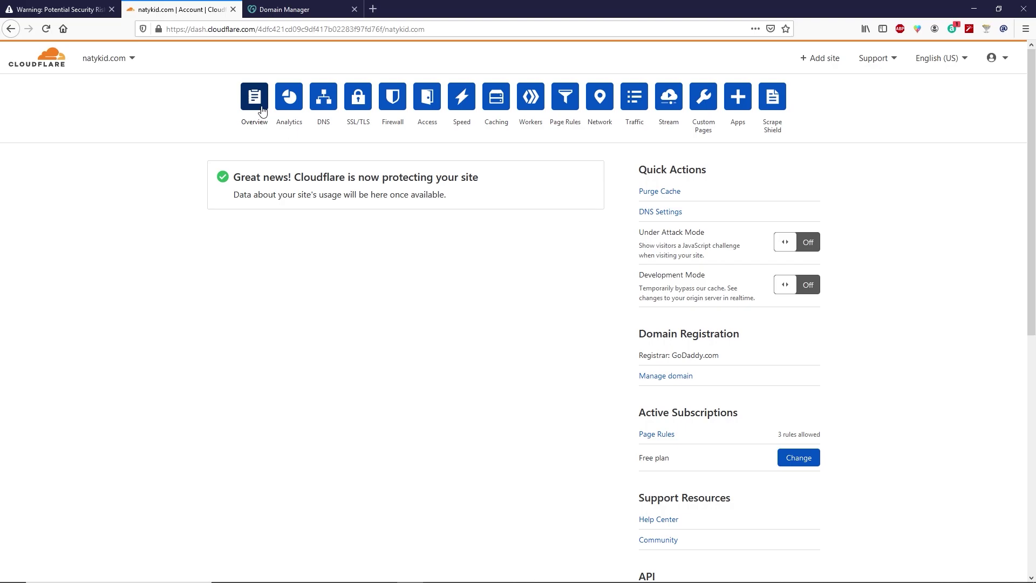
{"action": "left_click", "coordinate": [100, 11]}
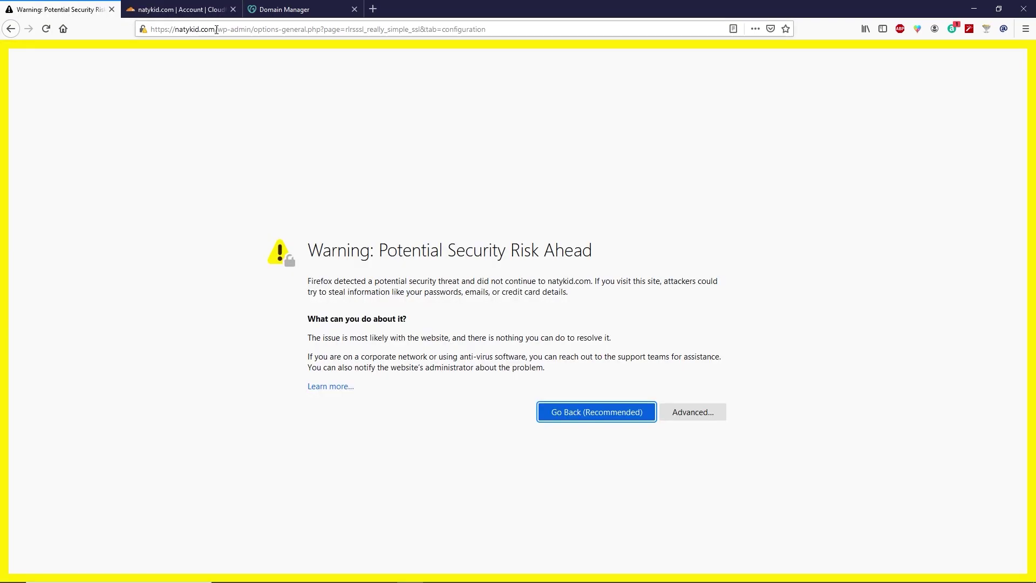
{"action": "left_click_drag", "start_coordinate": [216, 30], "coordinate": [139, 26]}
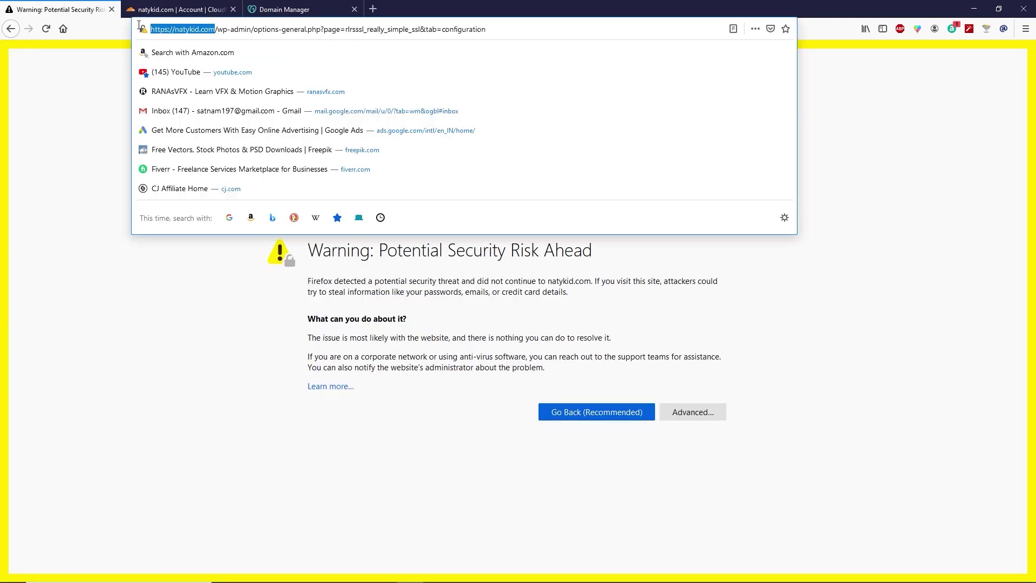
{"action": "right_click", "coordinate": [168, 26]}
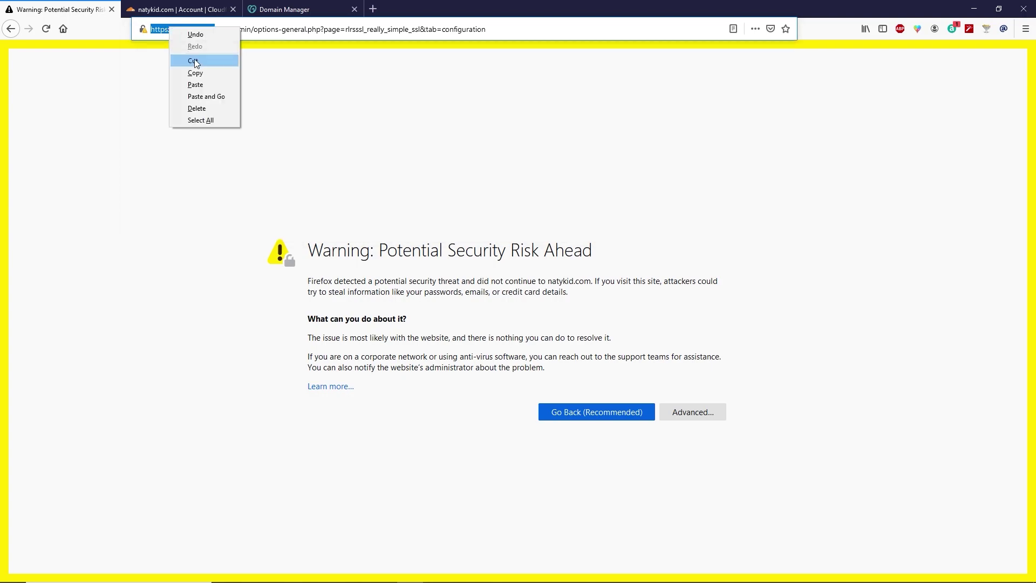
{"action": "left_click", "coordinate": [203, 70]}
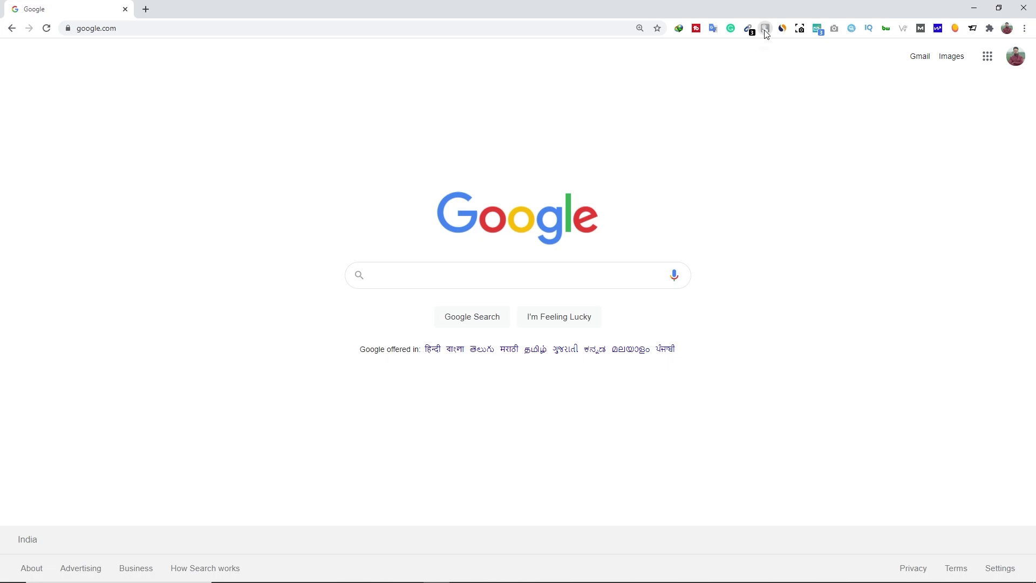
{"action": "left_click", "coordinate": [765, 31]}
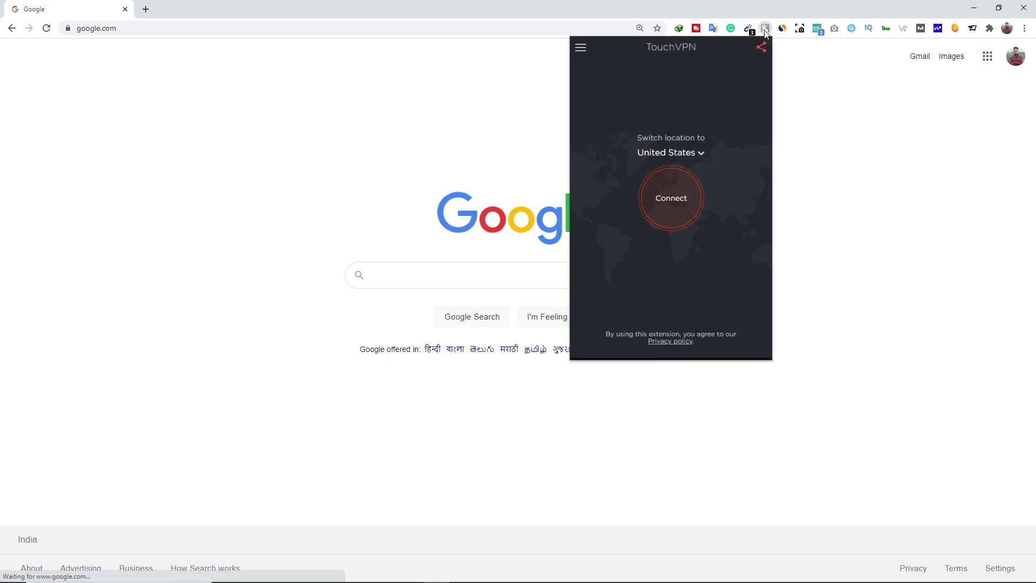
{"action": "left_click", "coordinate": [678, 217]}
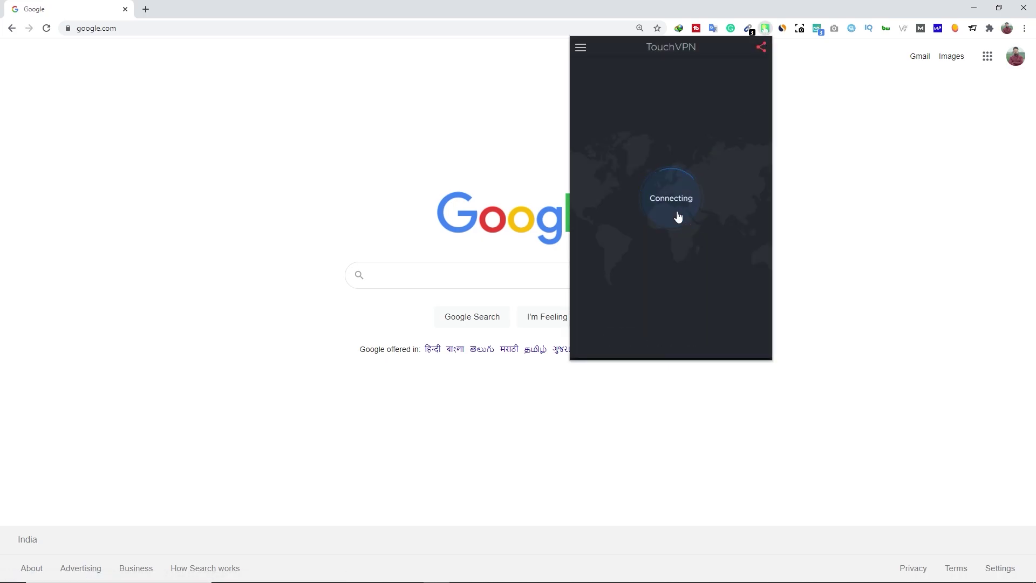
{"action": "left_click", "coordinate": [121, 28]}
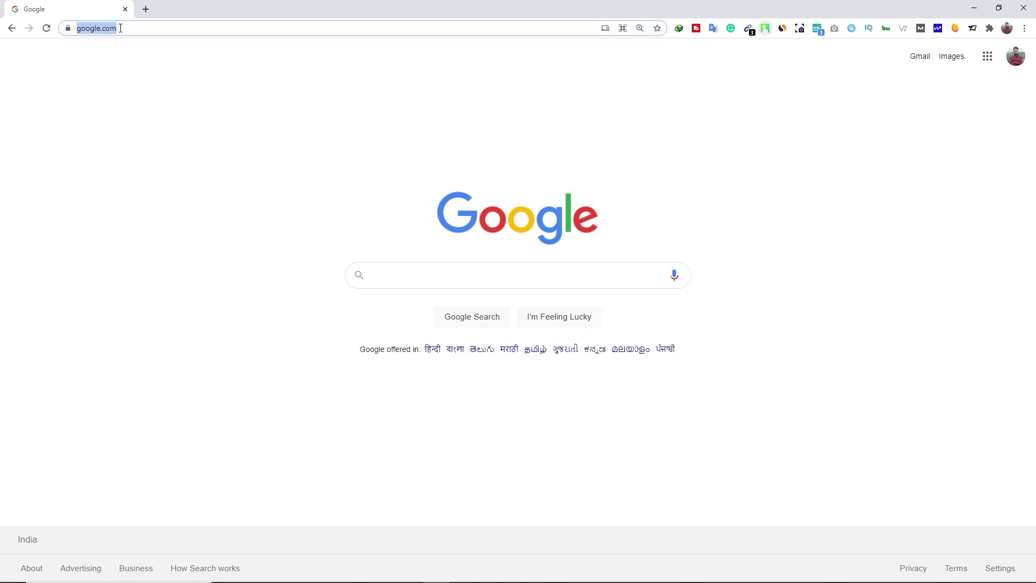
{"action": "key", "text": "BackSpace"}
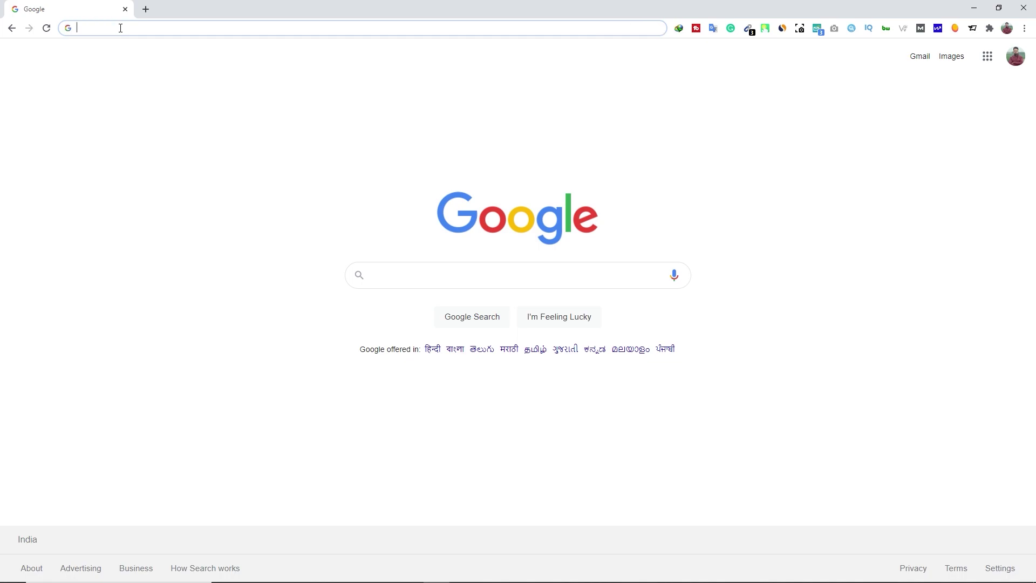
{"action": "key", "text": "ctrl+v"}
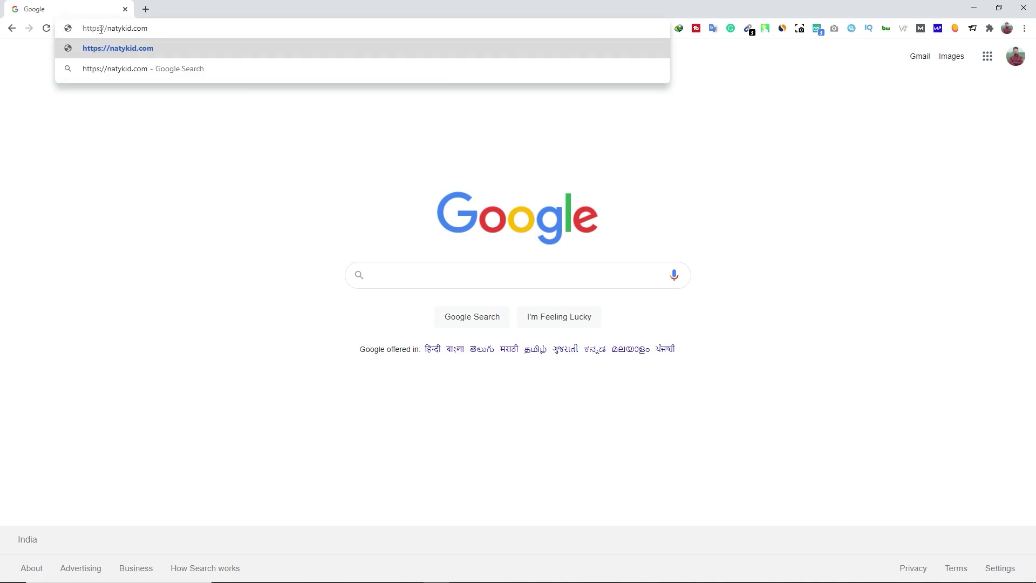
{"action": "key", "text": "Return"}
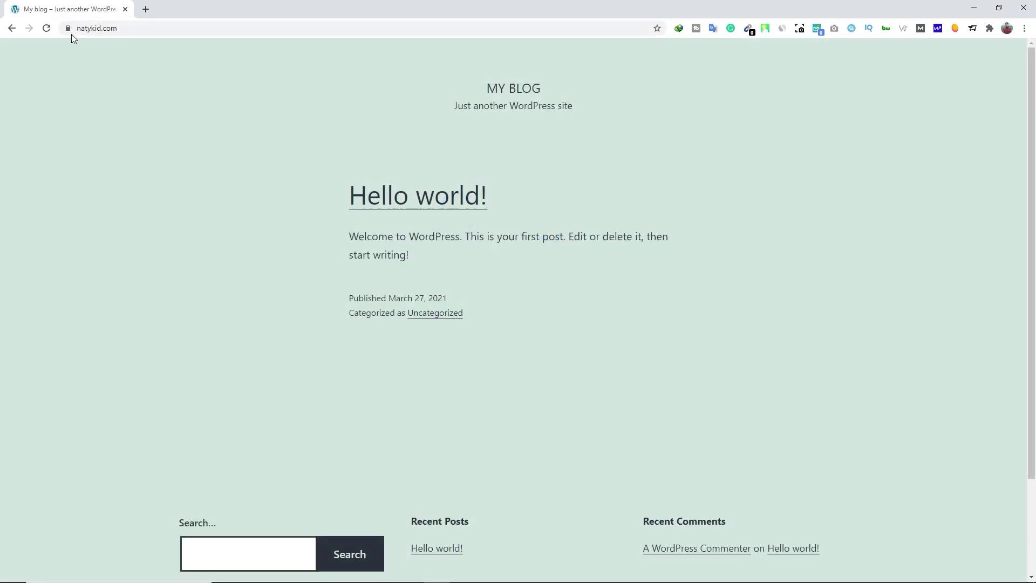
{"action": "left_click", "coordinate": [67, 31]}
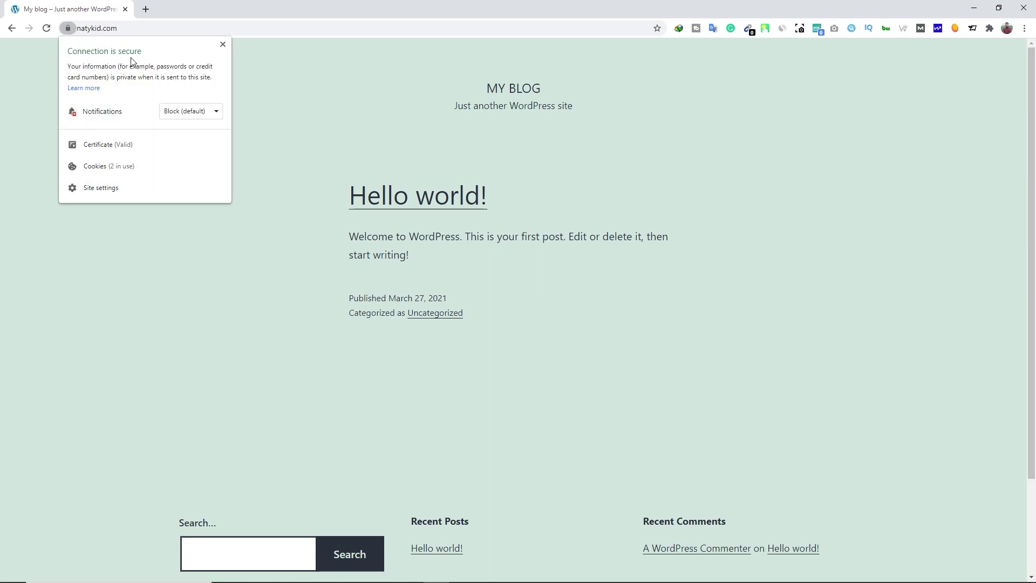
{"action": "left_click", "coordinate": [223, 45]}
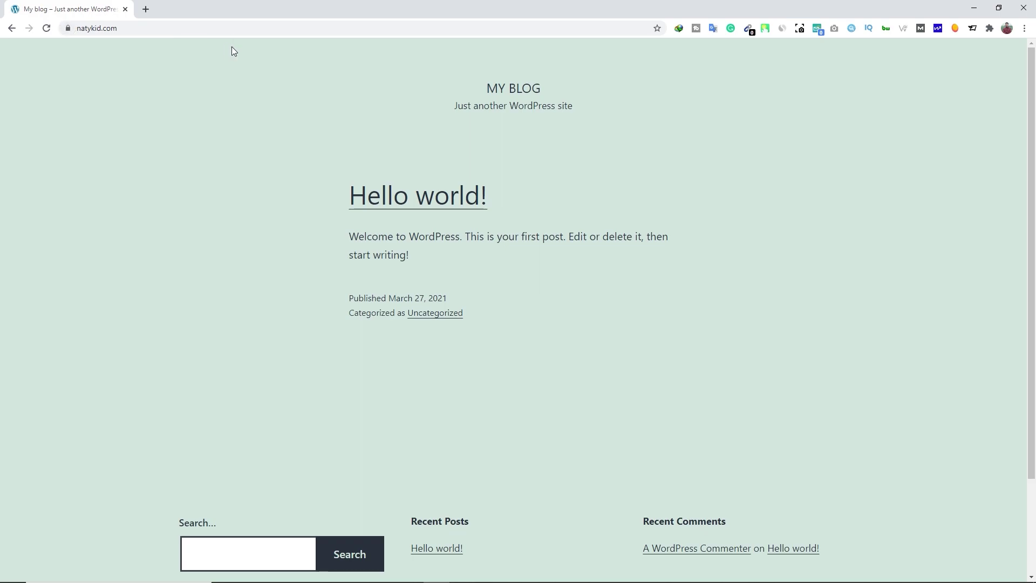
- Disconnect TouchVPN and reload the blog without the VPN
{"action": "left_click", "coordinate": [765, 28]}
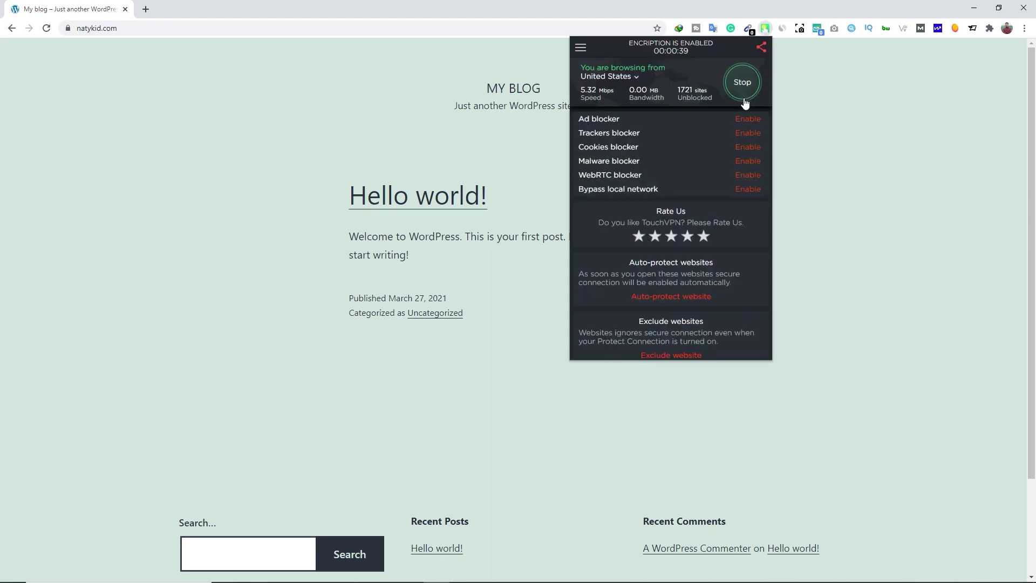
{"action": "left_click", "coordinate": [742, 82]}
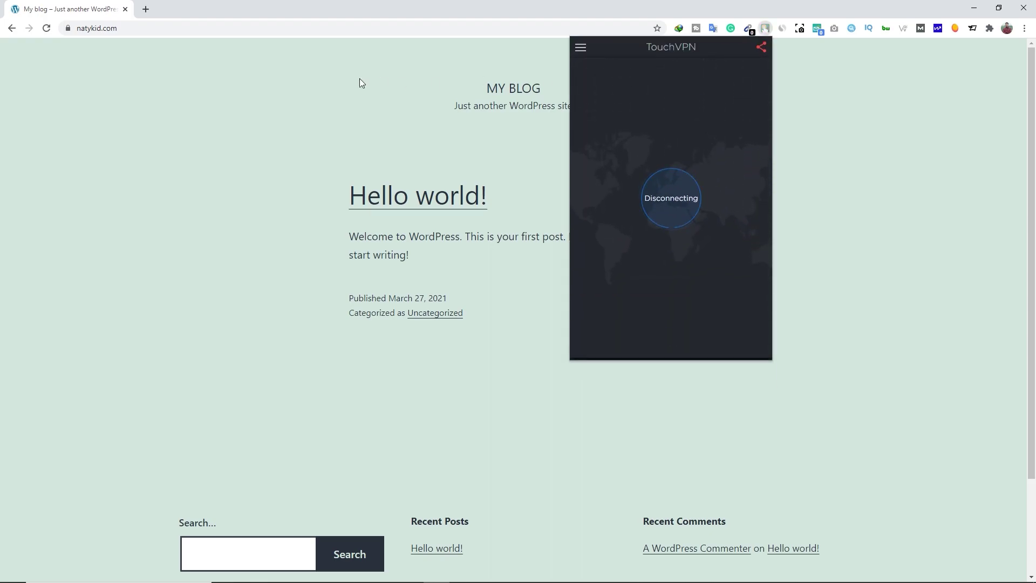
{"action": "left_click", "coordinate": [313, 77]}
{"action": "left_click", "coordinate": [47, 31]}
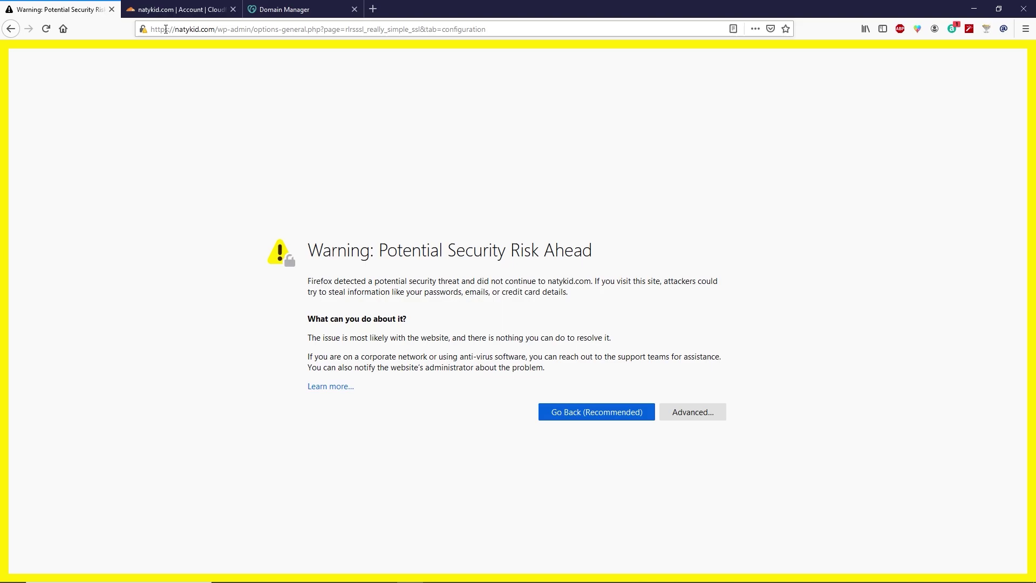
- Change the admin address from https to http and load the natykid.com WordPress dashboard
{"action": "left_click", "coordinate": [167, 29]}
{"action": "left_click", "coordinate": [168, 29]}
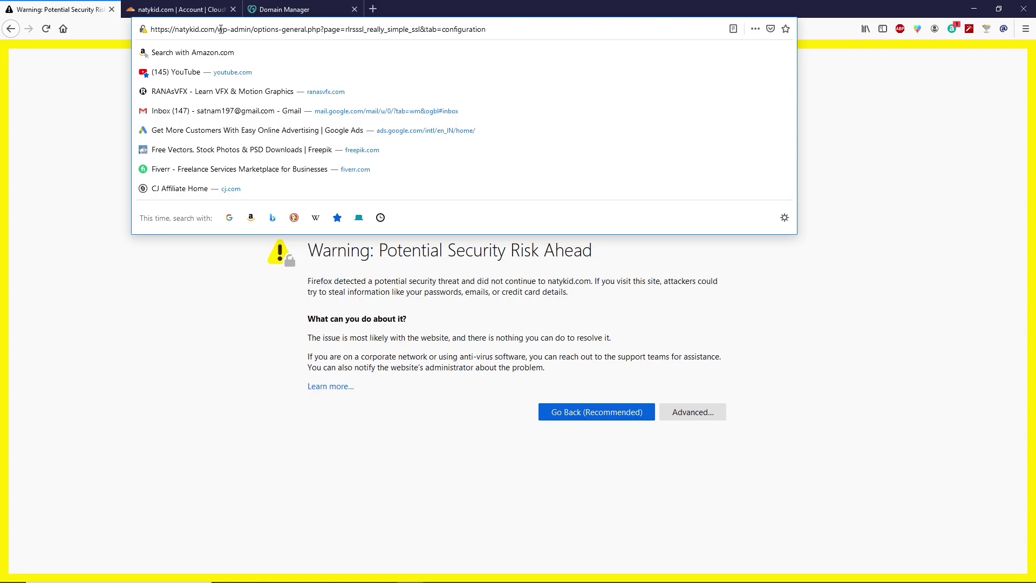
{"action": "key", "text": "BackSpace"}
{"action": "key", "text": "Return"}
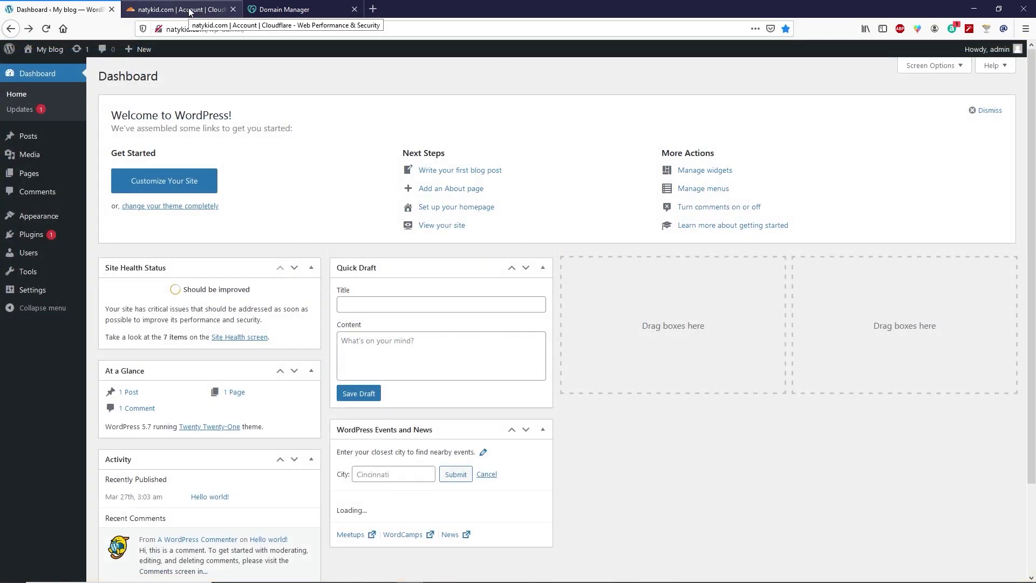
- Switch natykid.com's SSL/TLS encryption mode from Flexible to Full
{"action": "left_click", "coordinate": [191, 11]}
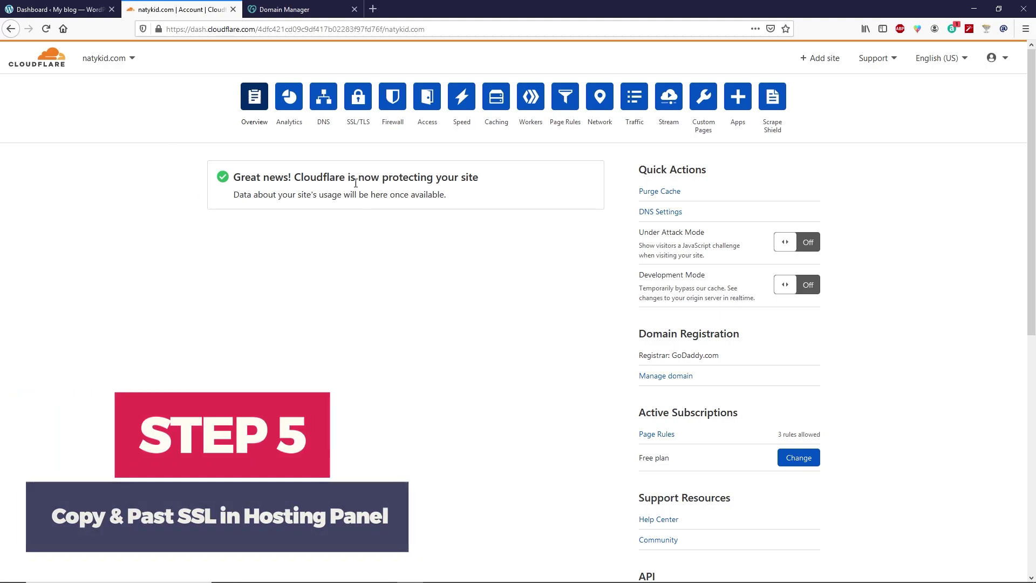
{"action": "left_click", "coordinate": [360, 104]}
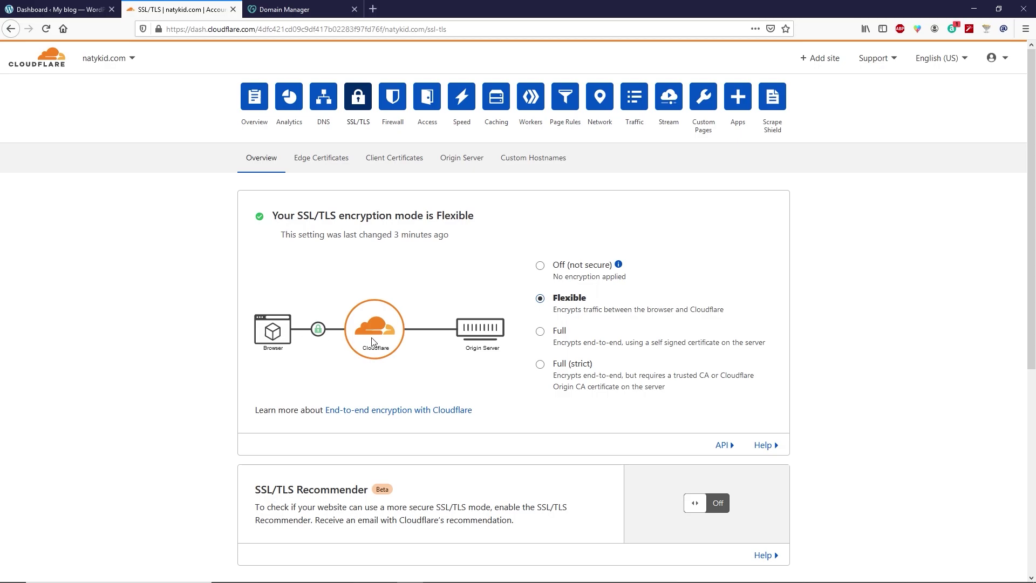
{"action": "left_click", "coordinate": [540, 332]}
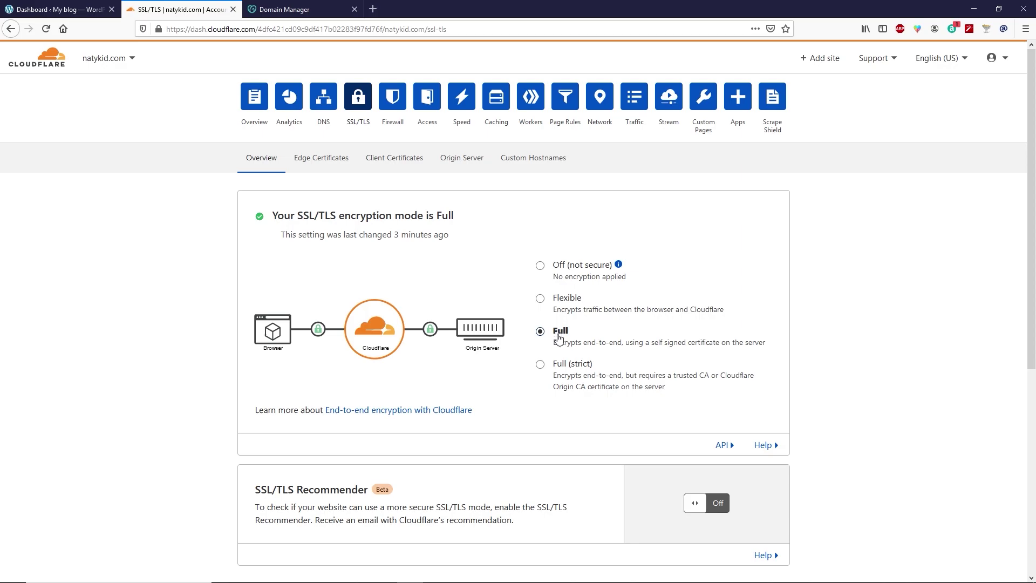
- Create an RSA (2048) origin certificate valid 15 years for natykid.com and *.natykid.com
{"action": "left_click", "coordinate": [465, 166]}
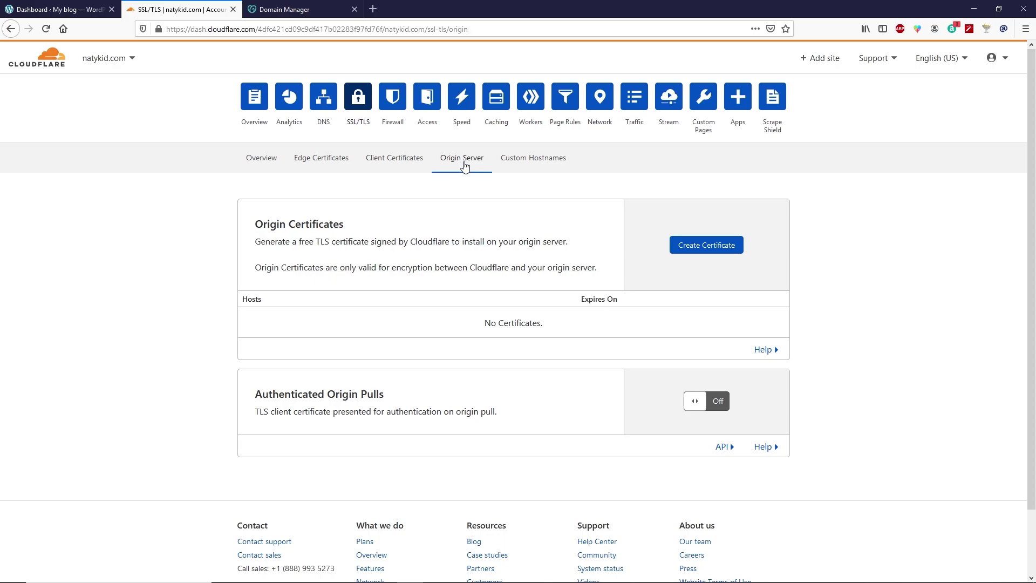
{"action": "left_click", "coordinate": [688, 253]}
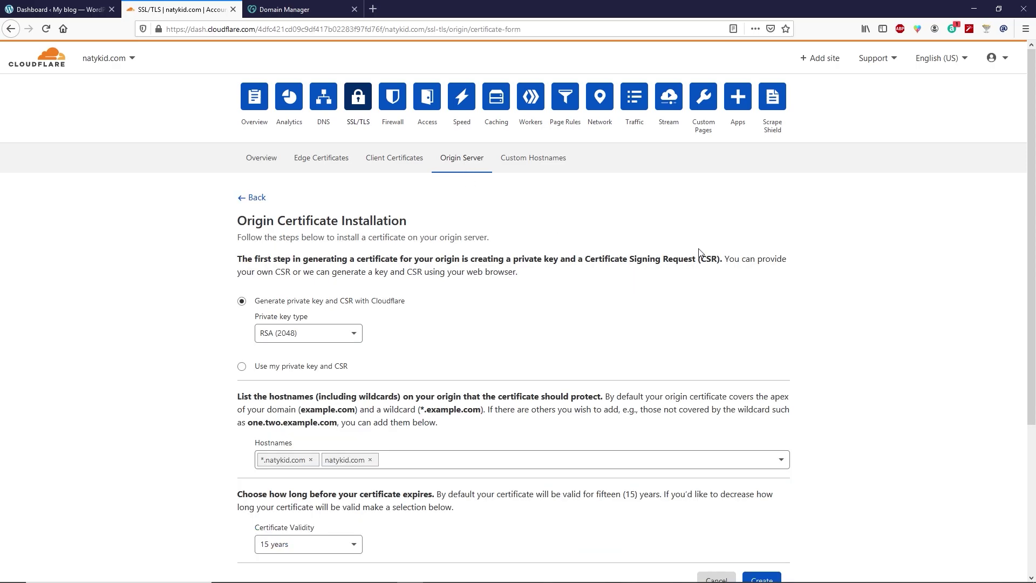
{"action": "scroll", "coordinate": [692, 254], "scroll_direction": "down", "scroll_amount": 2}
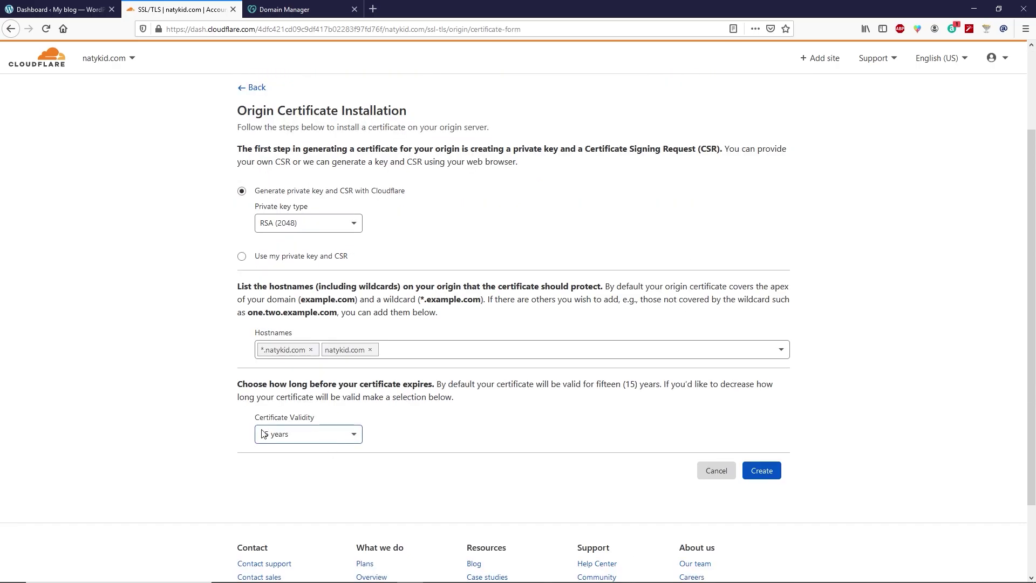
{"action": "left_click", "coordinate": [356, 435]}
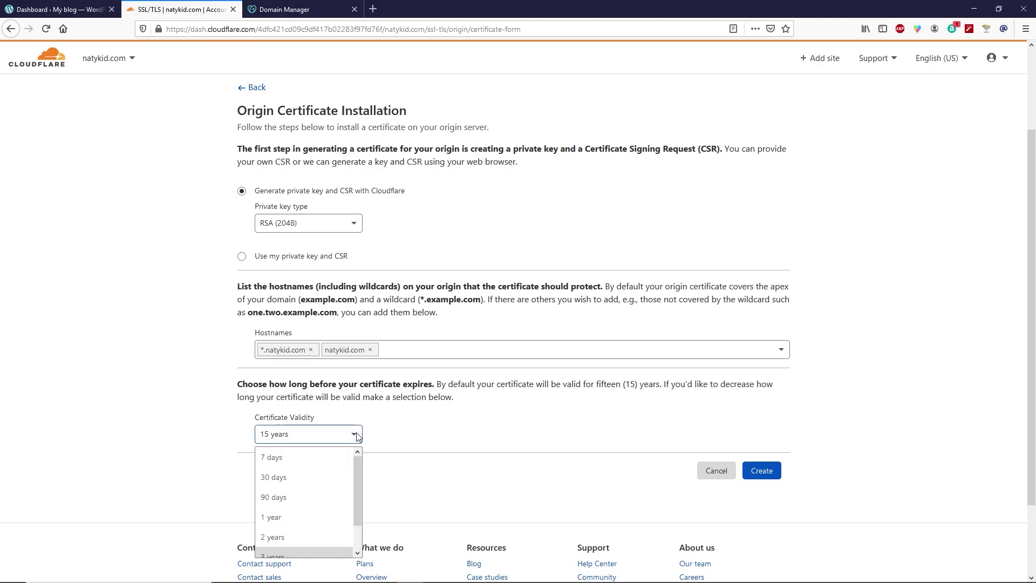
{"action": "scroll", "coordinate": [329, 474], "scroll_direction": "down", "scroll_amount": 3}
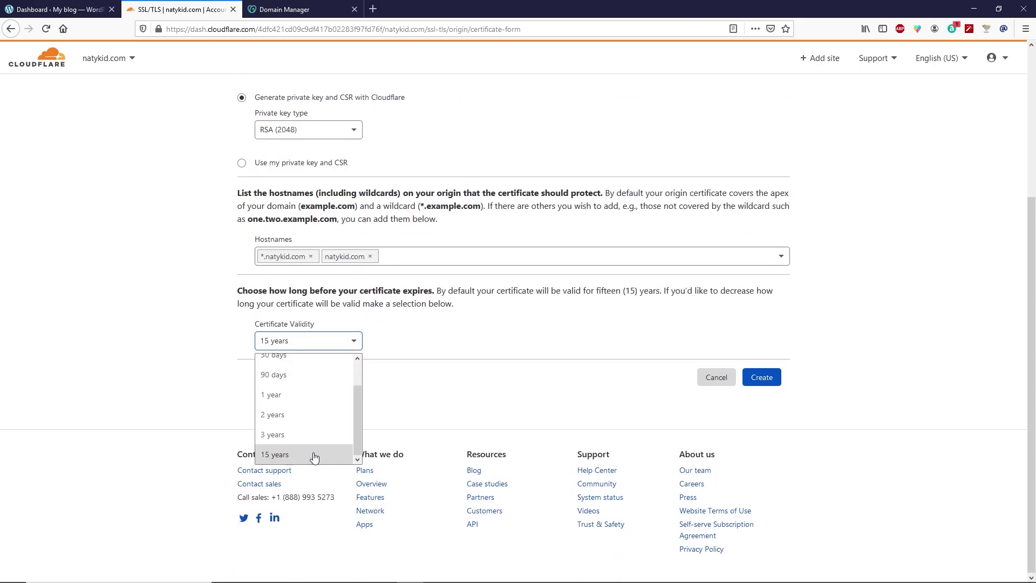
{"action": "left_click", "coordinate": [416, 396]}
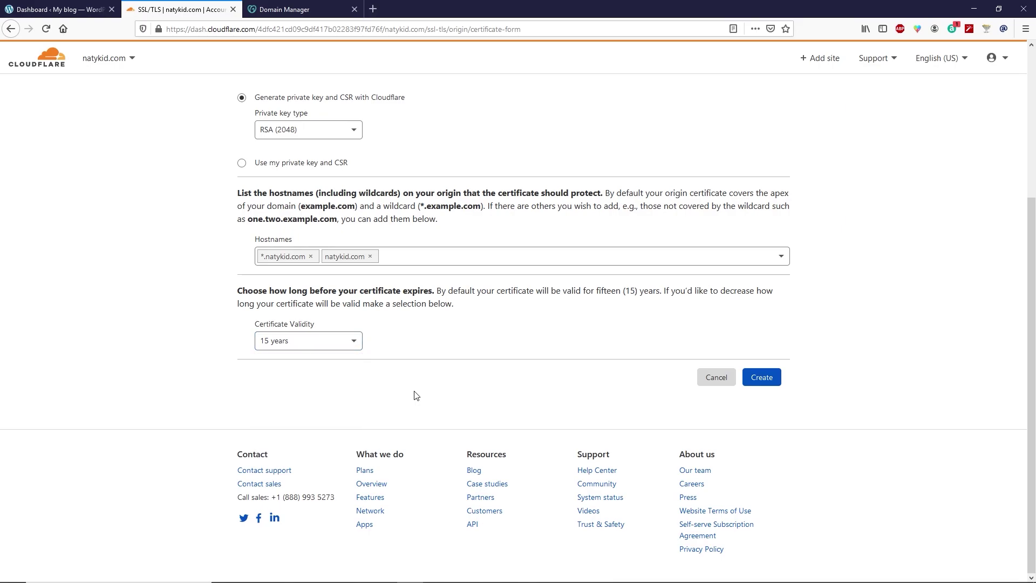
{"action": "scroll", "coordinate": [321, 460], "scroll_direction": "up", "scroll_amount": 3}
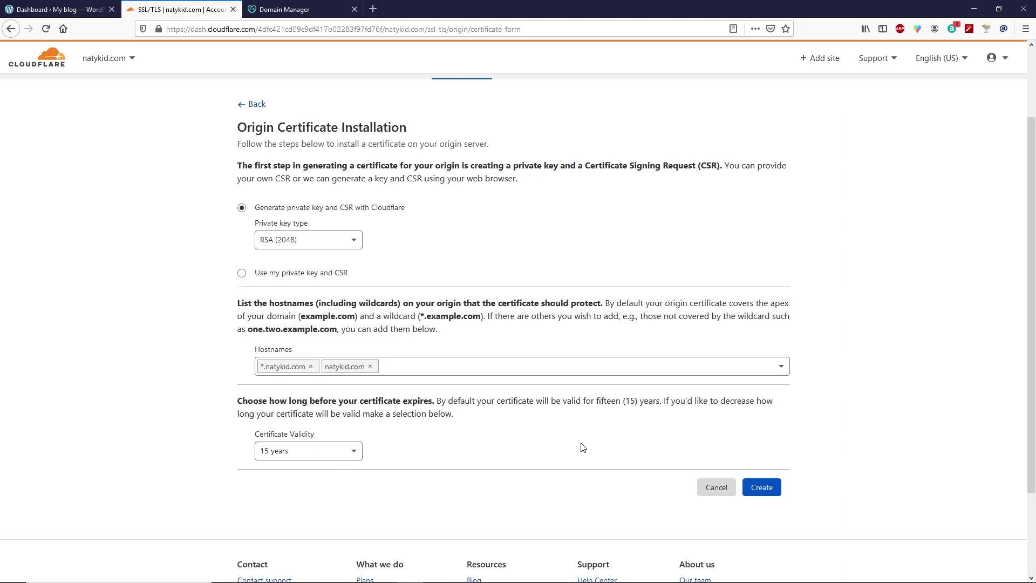
{"action": "left_click", "coordinate": [765, 494]}
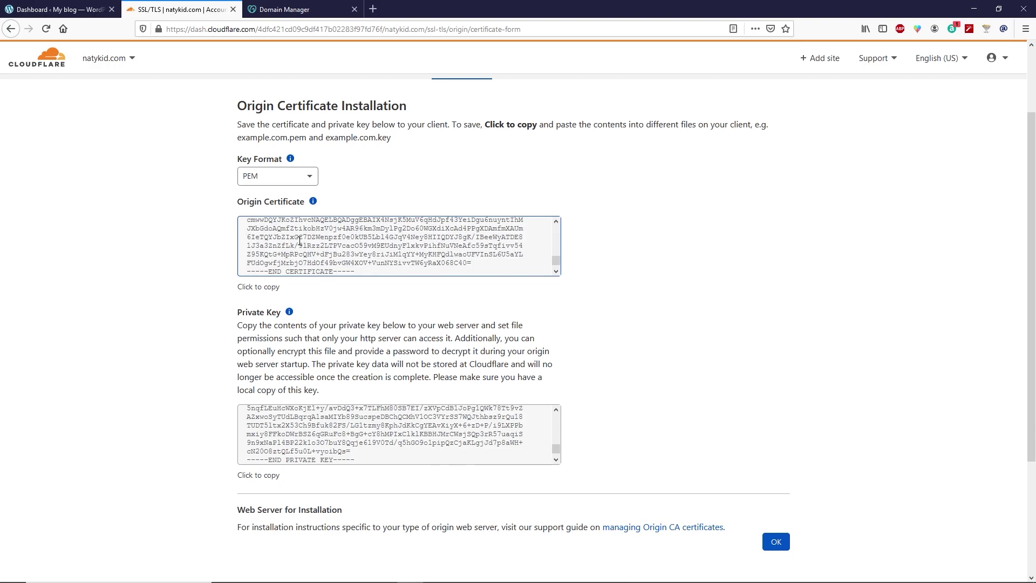
- Copy the origin certificate text and switch to GoDaddy's Domain Manager tab
{"action": "left_click", "coordinate": [357, 242]}
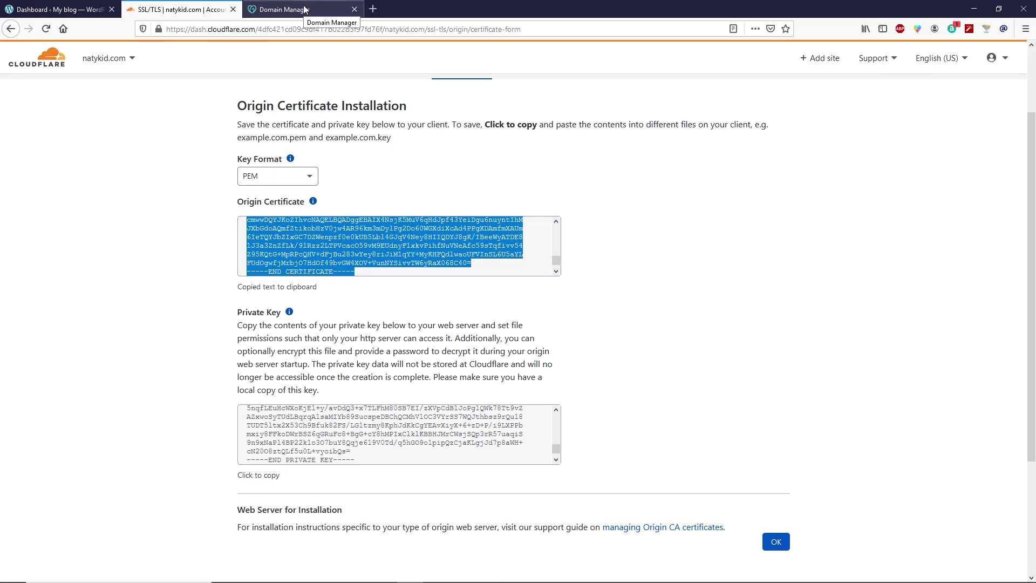
{"action": "left_click", "coordinate": [305, 9]}
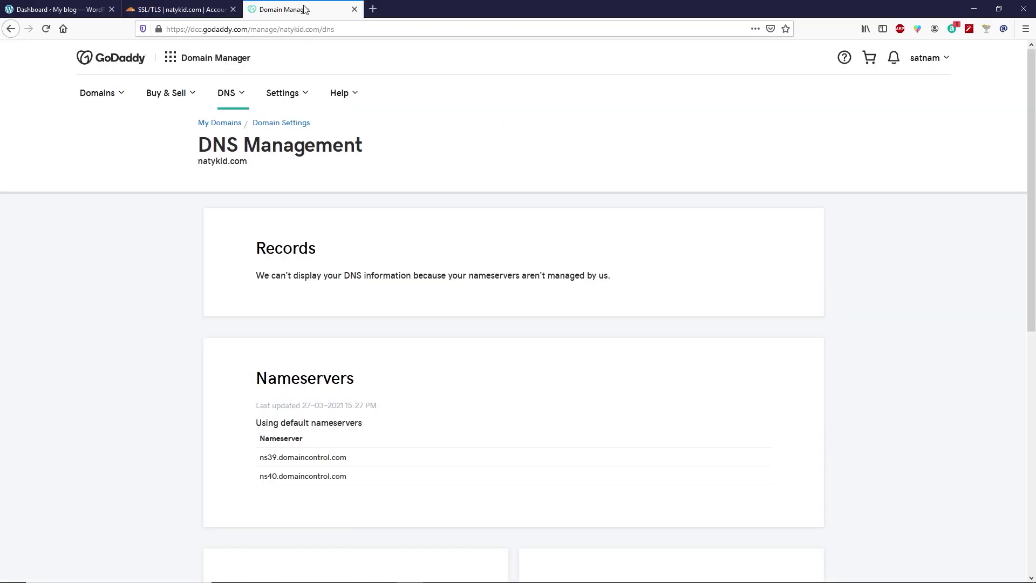
- Open cPanel Admin for natykid.com's Economy Linux Hosting from My Products
{"action": "left_click", "coordinate": [946, 61]}
{"action": "left_click", "coordinate": [829, 164]}
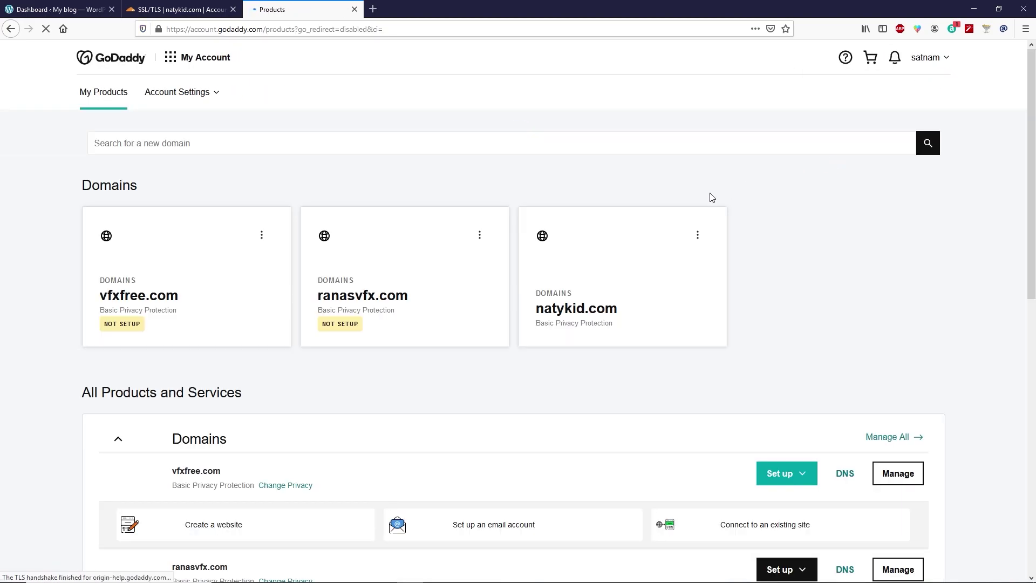
{"action": "scroll", "coordinate": [636, 190], "scroll_direction": "down", "scroll_amount": 8}
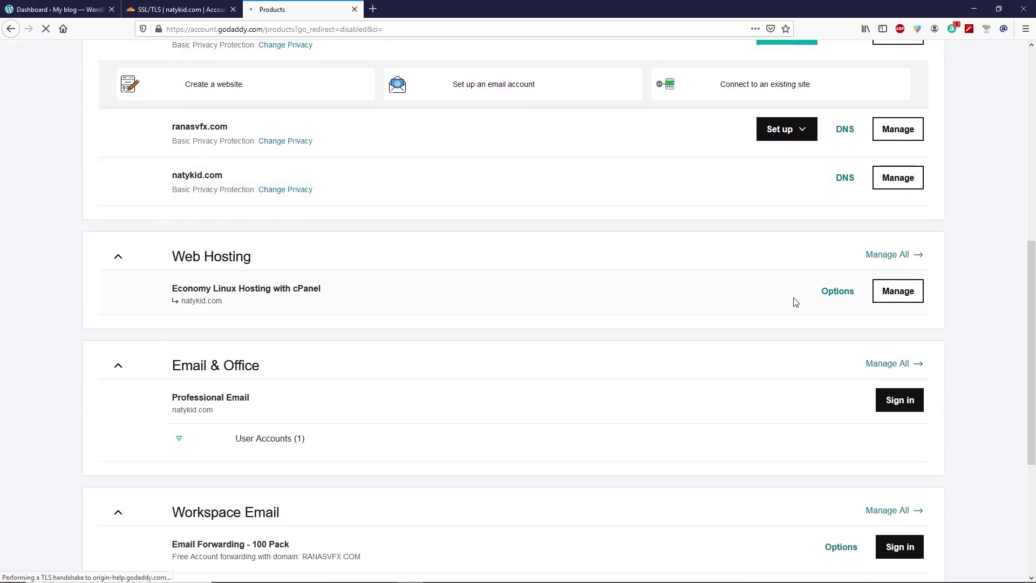
{"action": "left_click", "coordinate": [906, 296]}
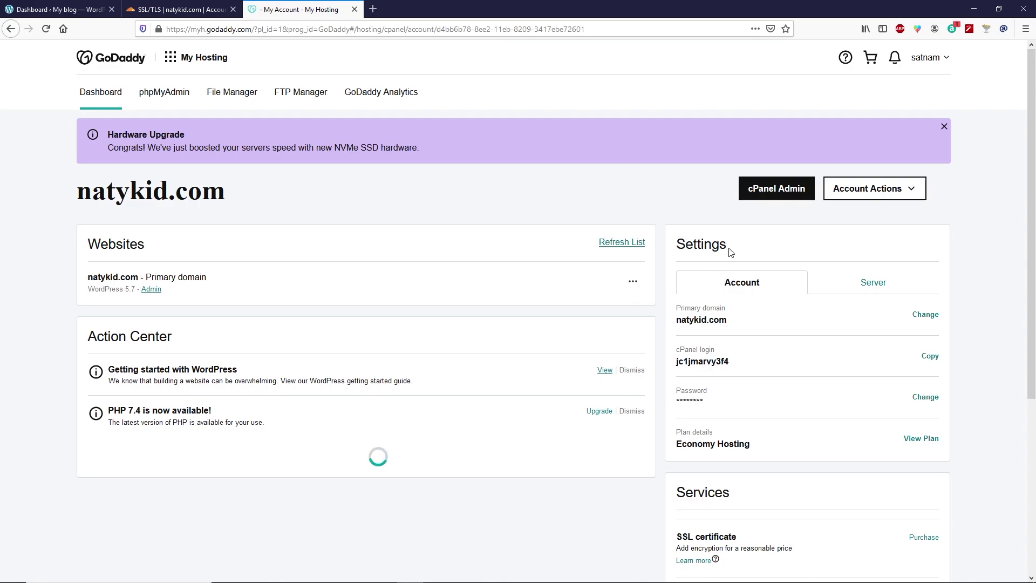
{"action": "left_click", "coordinate": [784, 199]}
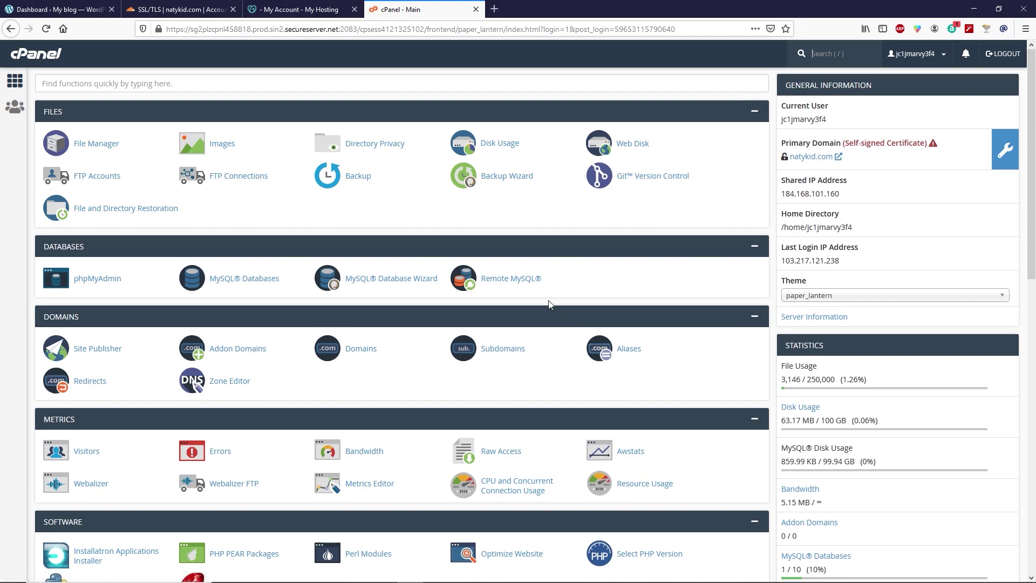
- Go to SSL/TLS > Manage SSL sites and scroll to the Install an SSL Website form
{"action": "scroll", "coordinate": [550, 302], "scroll_direction": "down", "scroll_amount": 4}
{"action": "scroll", "coordinate": [548, 300], "scroll_direction": "down", "scroll_amount": 2}
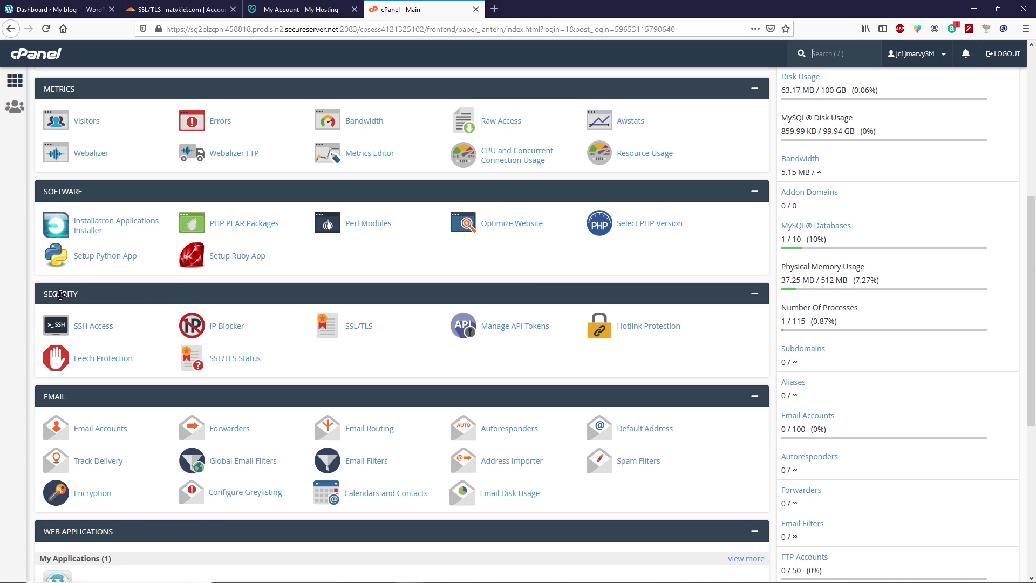
{"action": "left_click", "coordinate": [358, 326]}
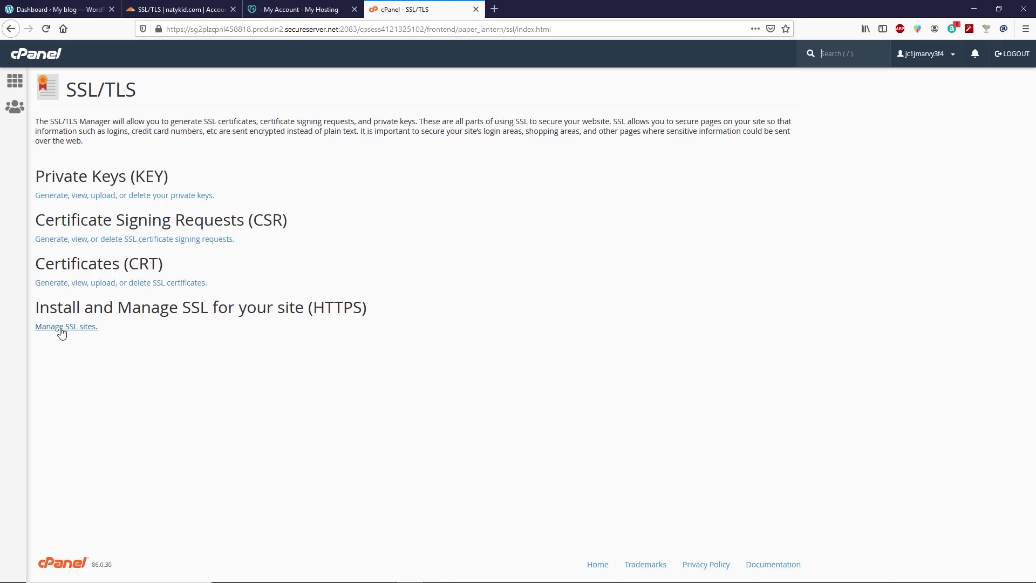
{"action": "left_click", "coordinate": [82, 327]}
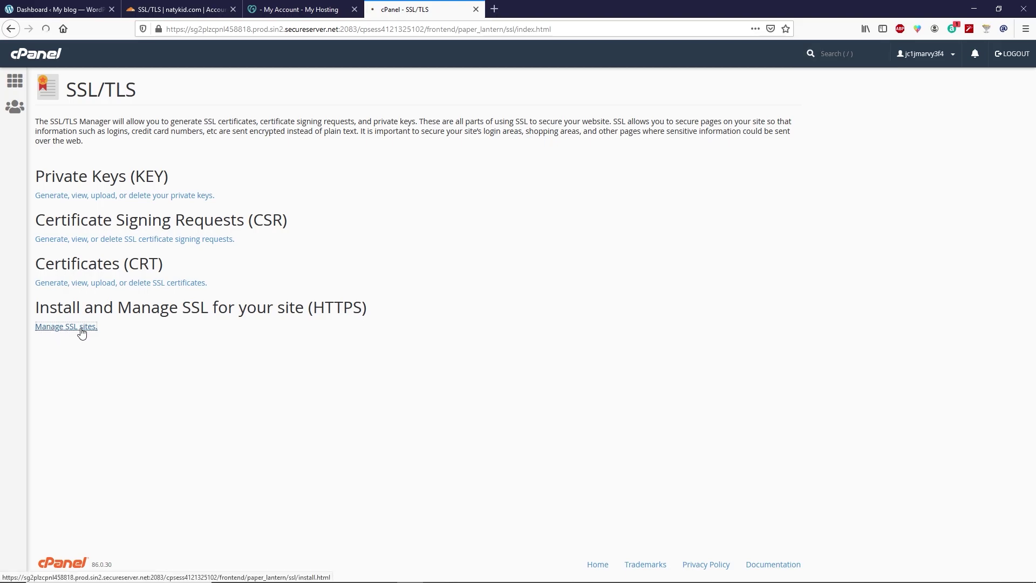
{"action": "scroll", "coordinate": [36, 303], "scroll_direction": "down", "scroll_amount": 3}
{"action": "scroll", "coordinate": [80, 314], "scroll_direction": "down", "scroll_amount": 2}
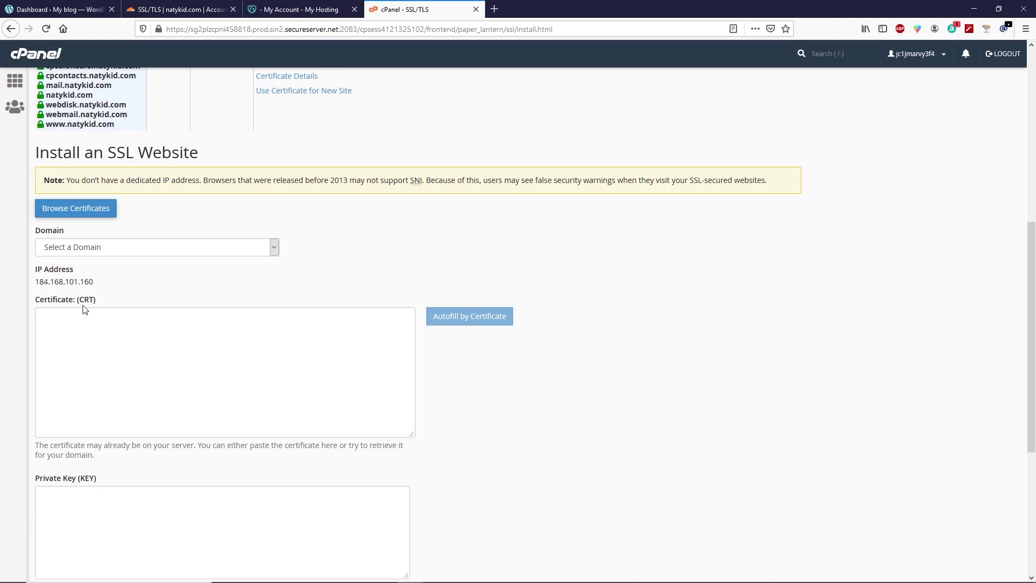
- Choose natykid.com as the domain in the Install an SSL Website form
{"action": "left_click", "coordinate": [69, 248]}
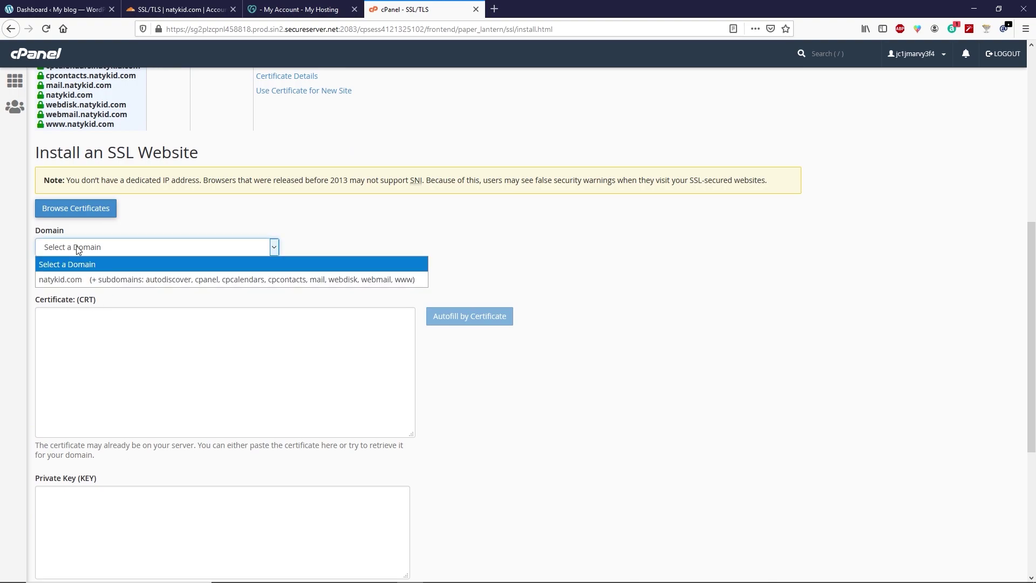
{"action": "left_click", "coordinate": [62, 280]}
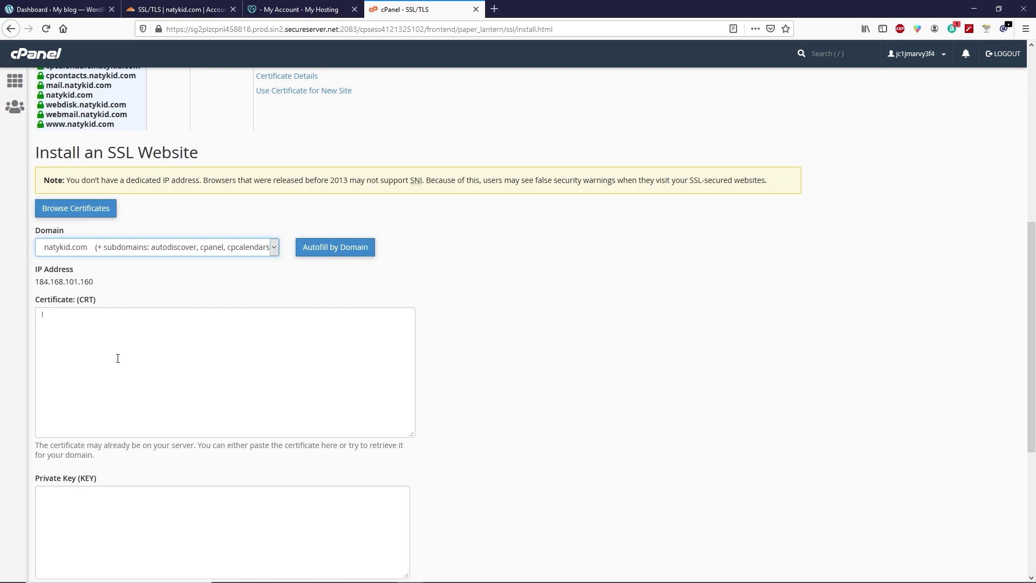
{"action": "left_click", "coordinate": [112, 345]}
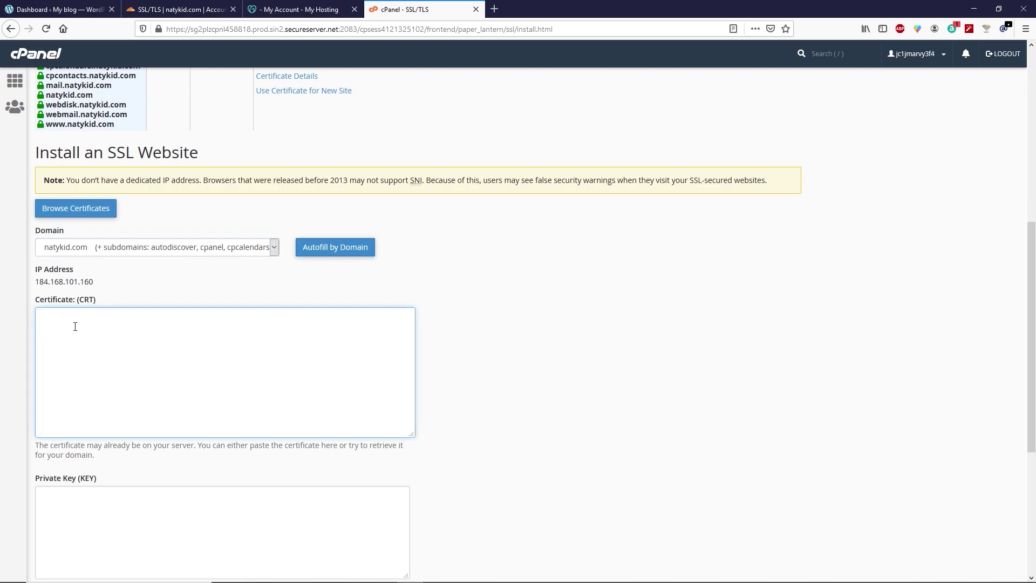
- Copy the Cloudflare origin certificate and paste it into cPanel's Certificate (CRT) box
{"action": "left_click", "coordinate": [178, 10]}
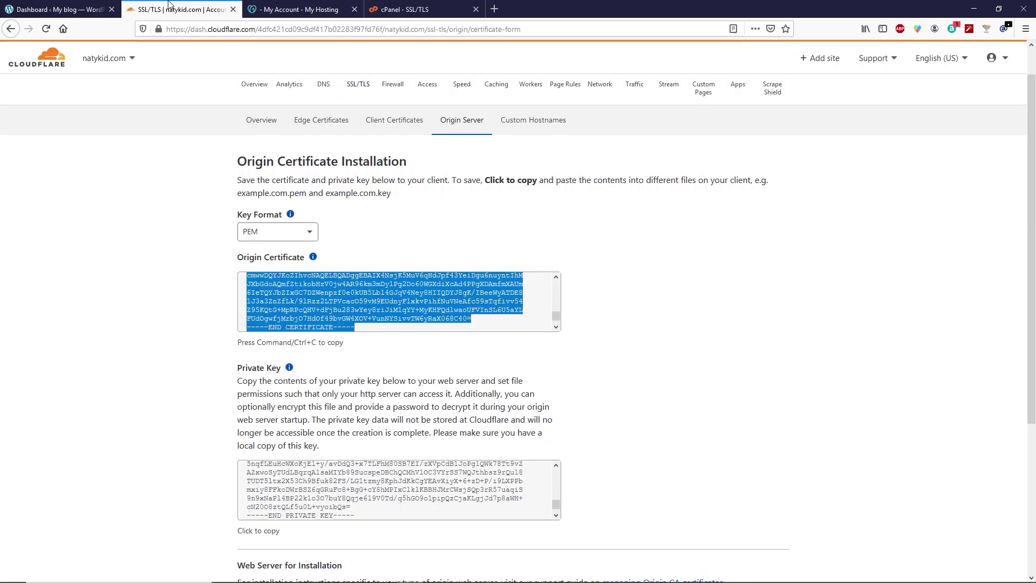
{"action": "right_click", "coordinate": [298, 312]}
{"action": "left_click", "coordinate": [330, 359]}
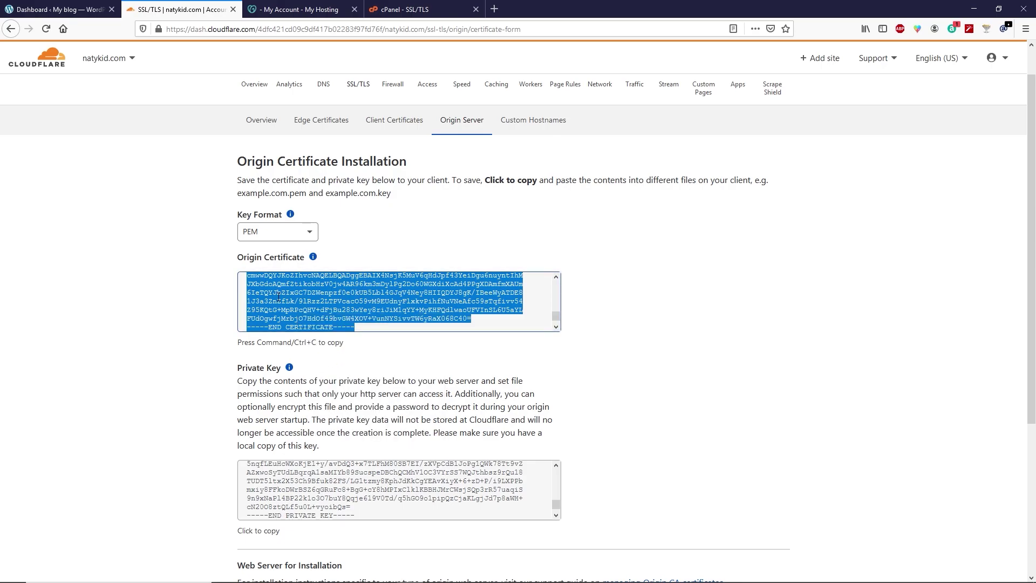
{"action": "left_click", "coordinate": [405, 9]}
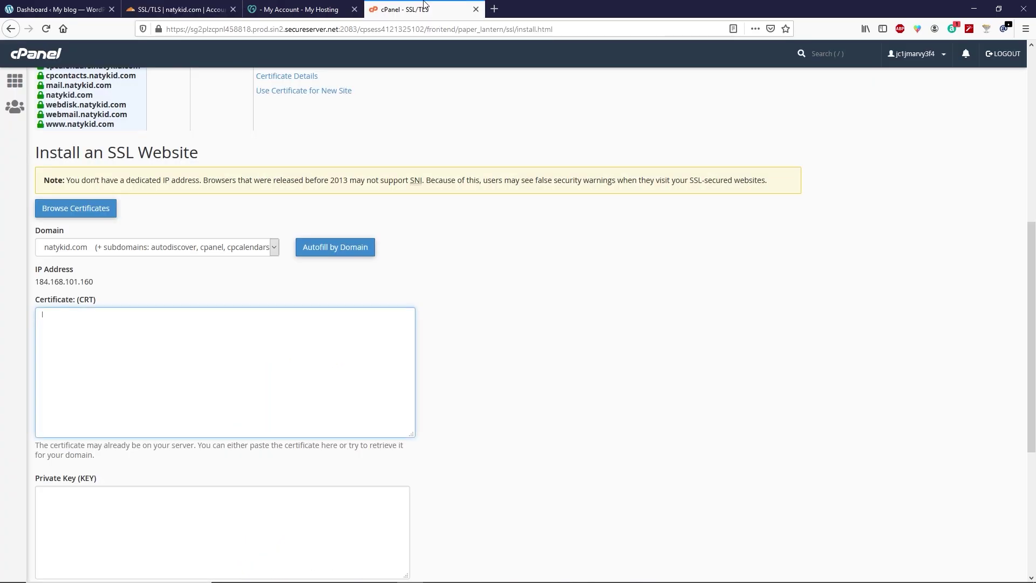
{"action": "left_click", "coordinate": [144, 338]}
{"action": "key", "text": "ctrl+v"}
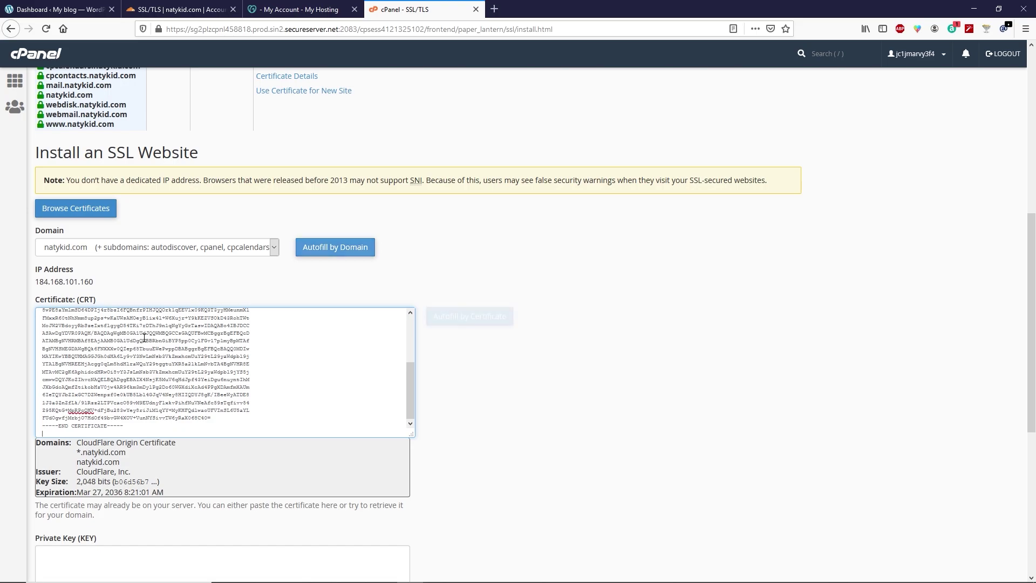
{"action": "scroll", "coordinate": [144, 338], "scroll_direction": "down", "scroll_amount": 5}
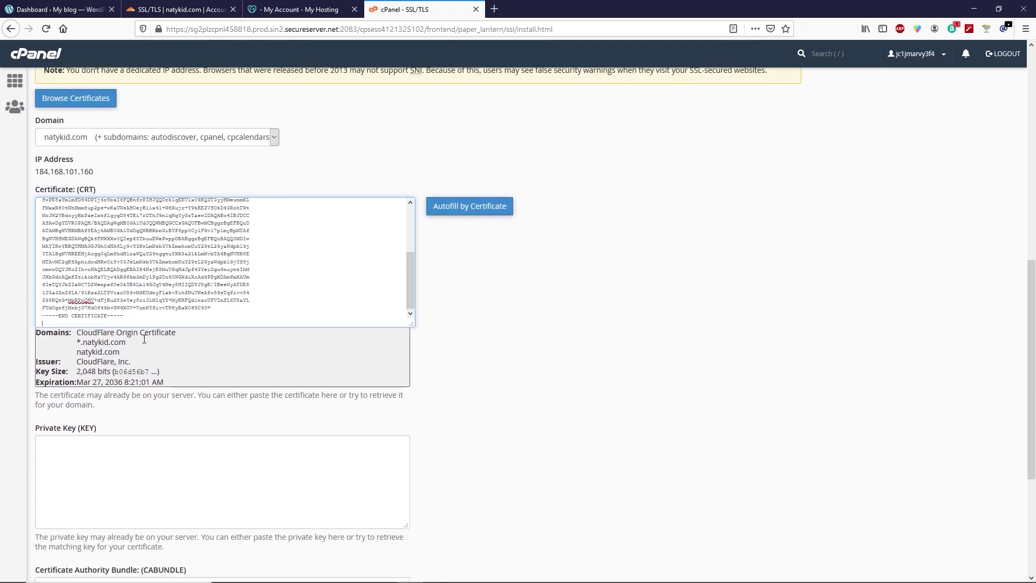
{"action": "left_click", "coordinate": [108, 300]}
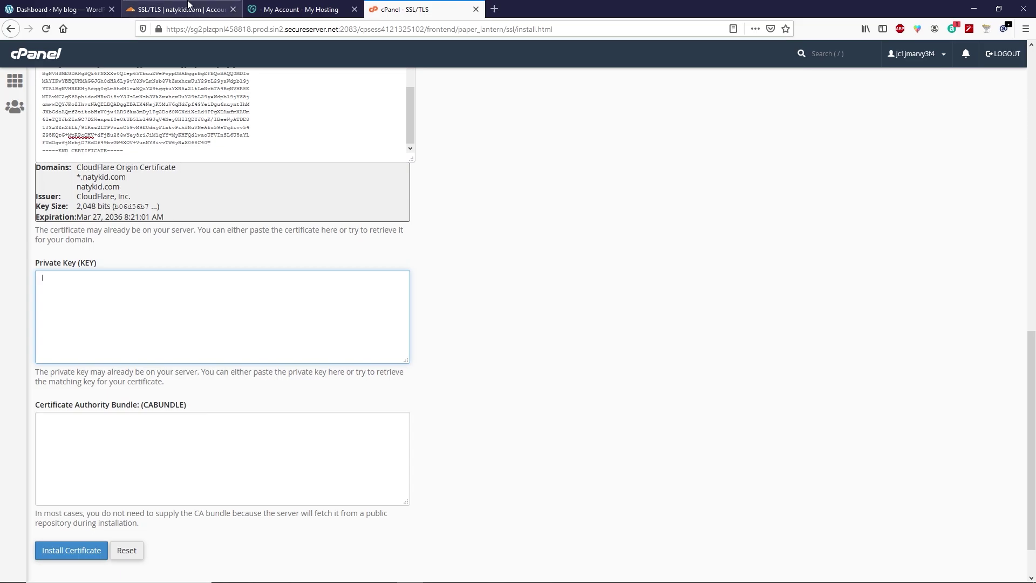
{"action": "left_click", "coordinate": [181, 9]}
- Copy the Cloudflare private key and paste it into cPanel's Private Key (KEY) field
{"action": "mouse_move", "coordinate": [296, 371]}
{"action": "scroll", "coordinate": [296, 371], "scroll_direction": "down", "scroll_amount": 2}
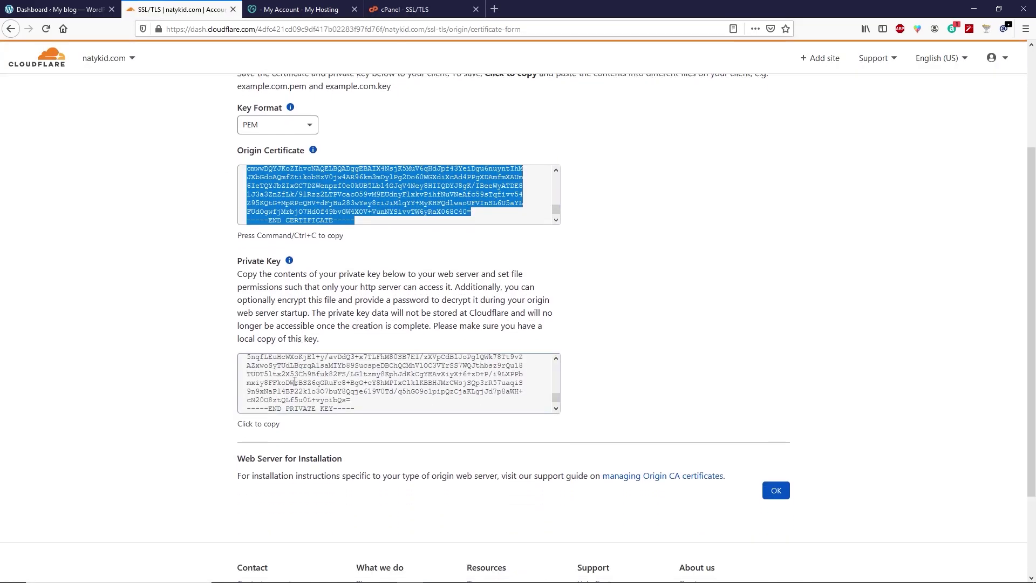
{"action": "left_click", "coordinate": [289, 390]}
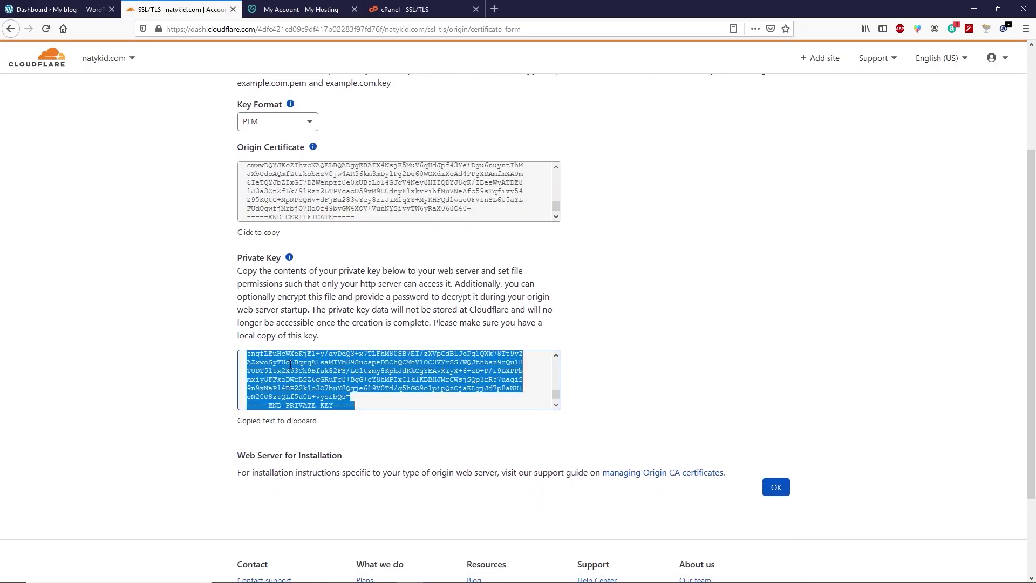
{"action": "left_click", "coordinate": [405, 10]}
{"action": "left_click", "coordinate": [102, 293]}
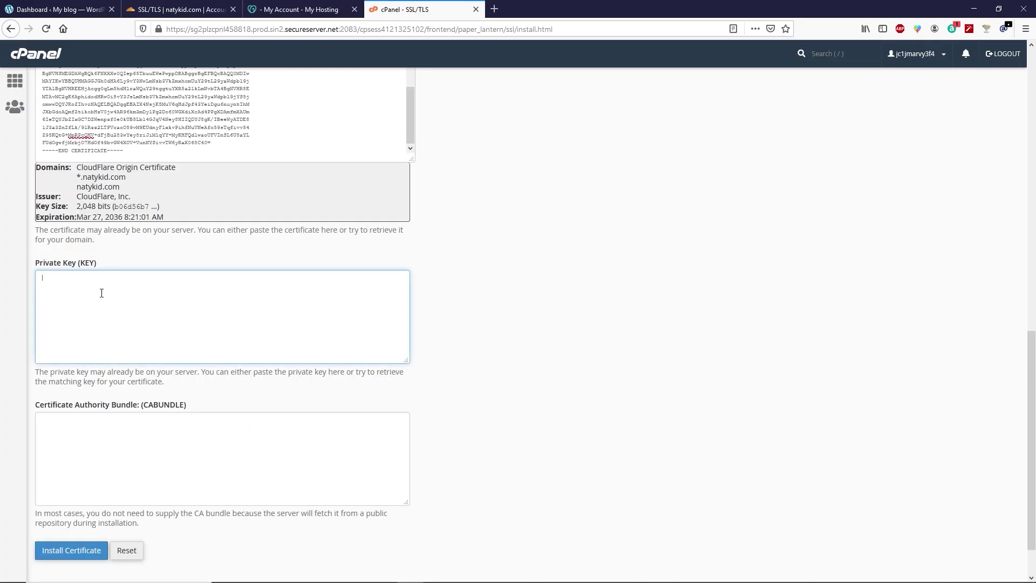
{"action": "key", "text": "ctrl+v"}
{"action": "scroll", "coordinate": [102, 292], "scroll_direction": "down", "scroll_amount": 1}
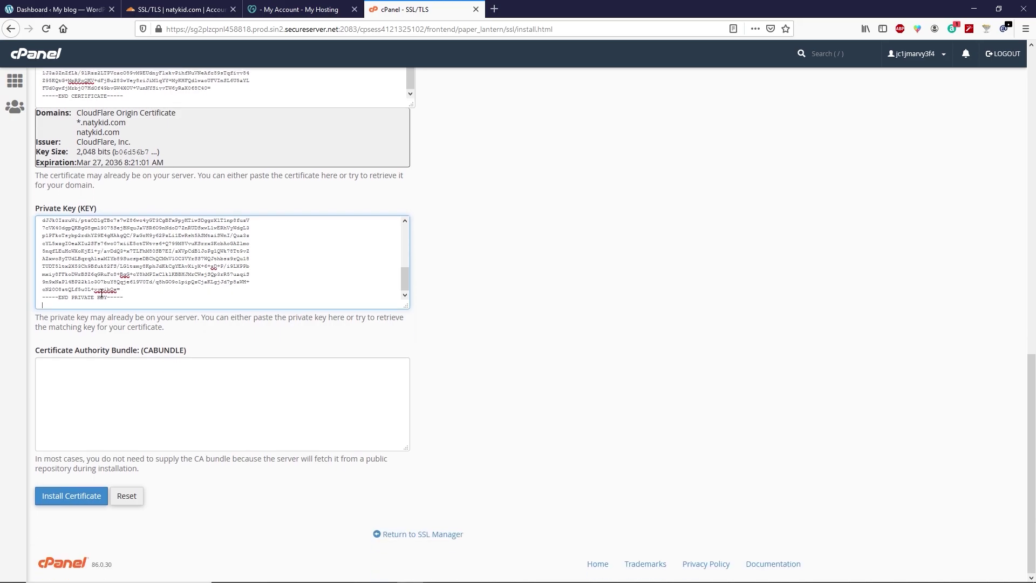
{"action": "left_click", "coordinate": [98, 380]}
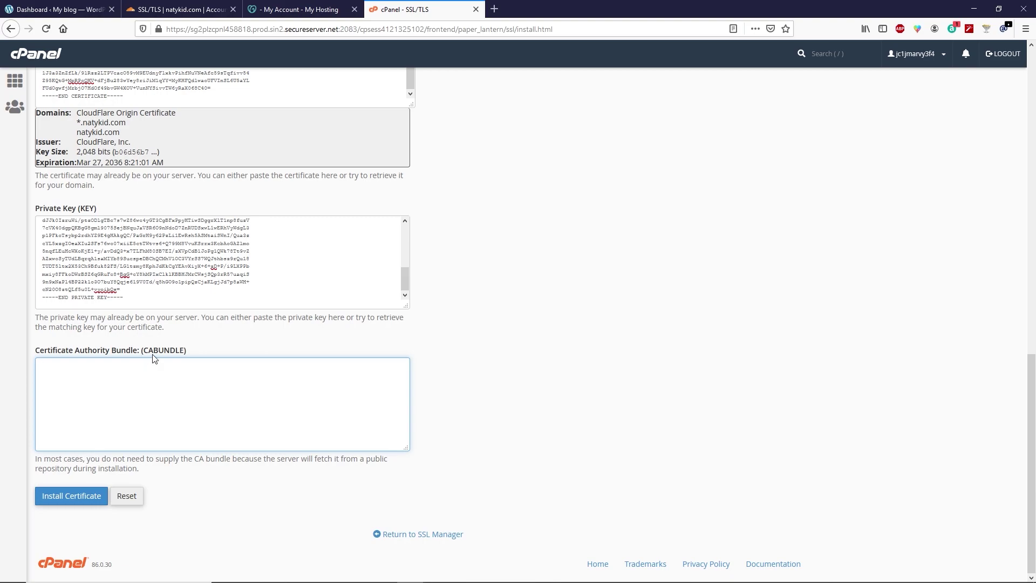
- Copy the Origin CA RSA root certificate from Cloudflare's Managing Origin CA certificates article into cPanel's CA Bundle field
{"action": "left_click", "coordinate": [494, 9]}
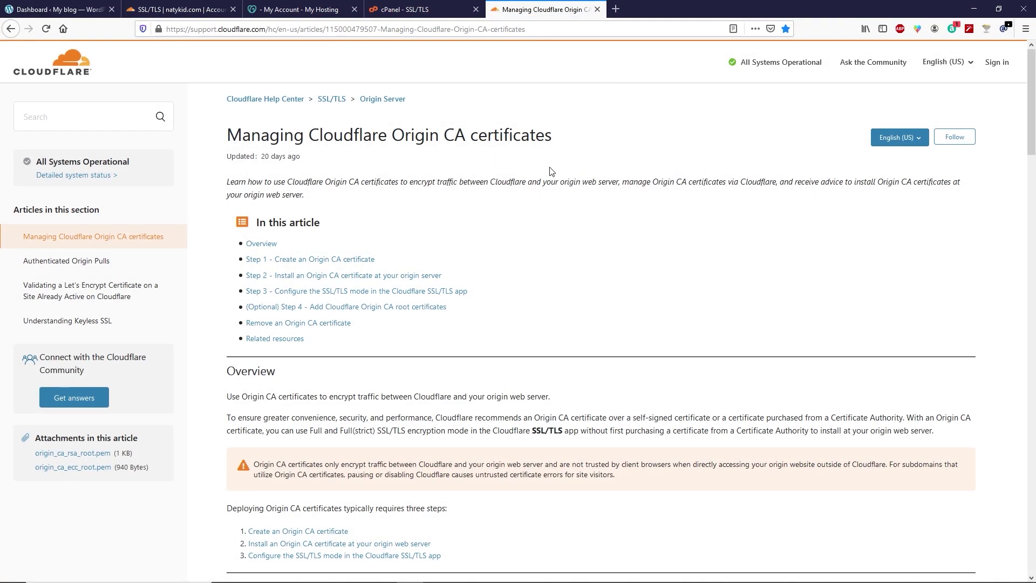
{"action": "scroll", "coordinate": [549, 178], "scroll_direction": "down", "scroll_amount": 3}
{"action": "scroll", "coordinate": [549, 181], "scroll_direction": "down", "scroll_amount": 15}
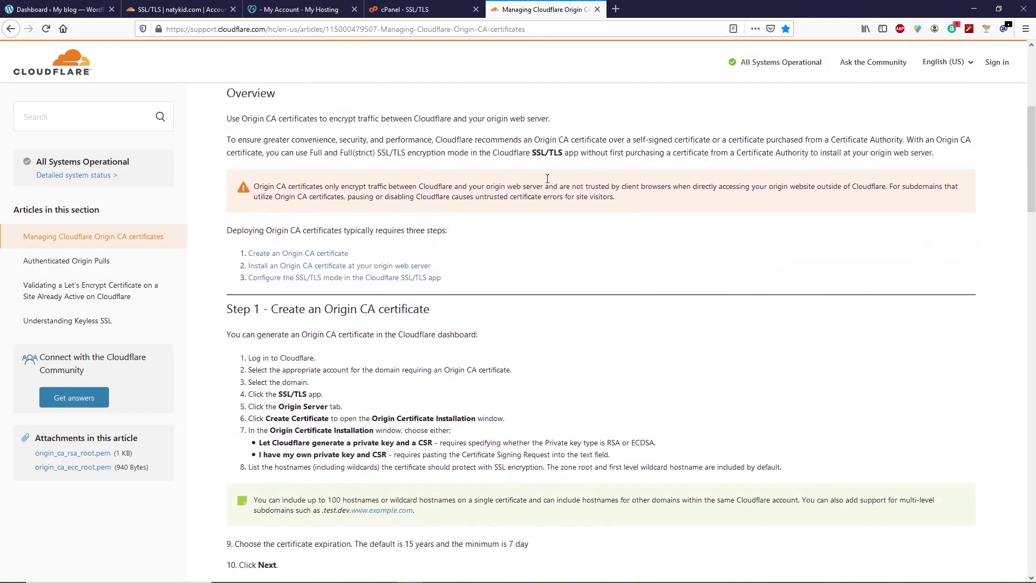
{"action": "scroll", "coordinate": [546, 183], "scroll_direction": "down", "scroll_amount": 5}
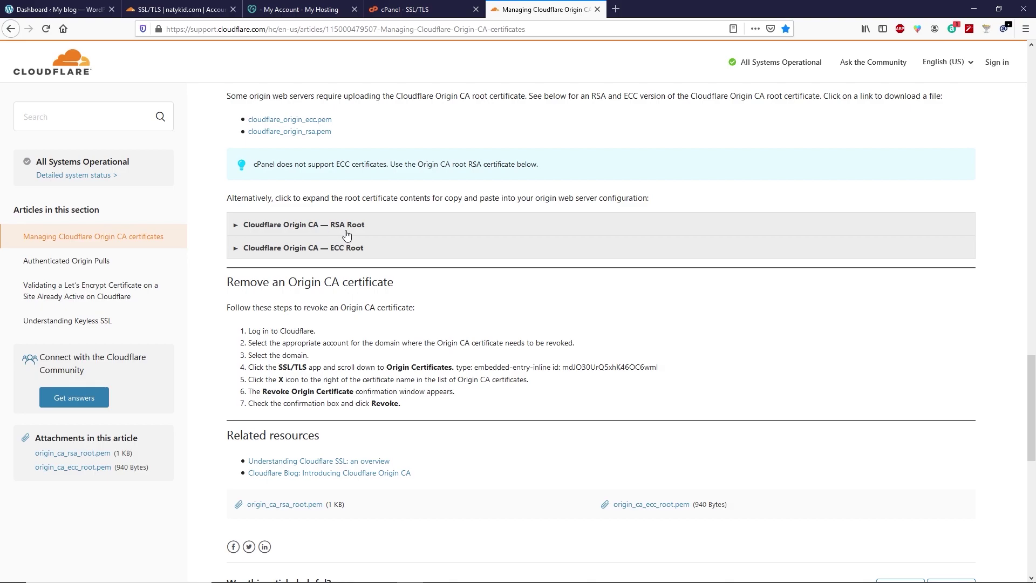
{"action": "left_click", "coordinate": [356, 227]}
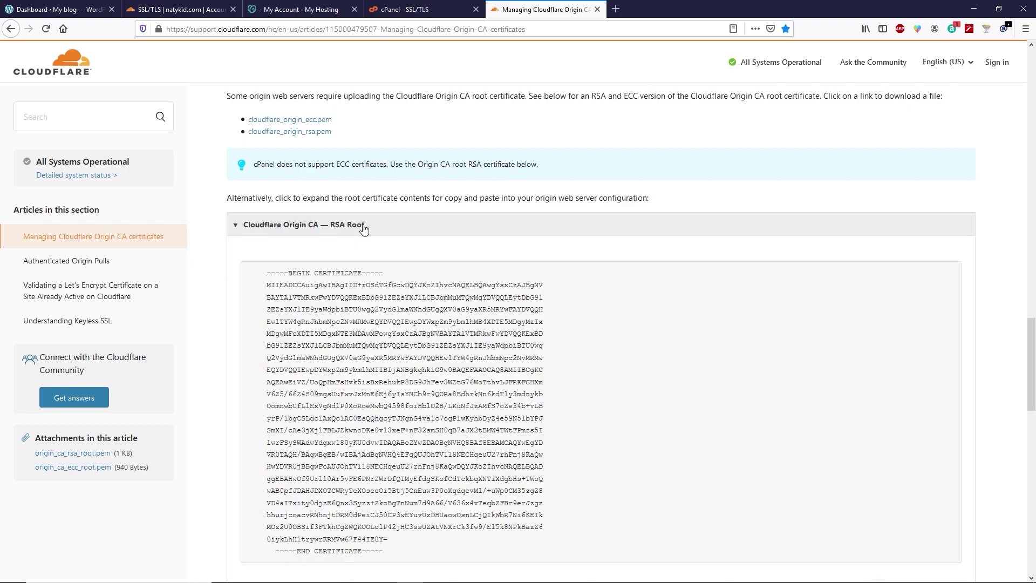
{"action": "scroll", "coordinate": [357, 227], "scroll_direction": "down", "scroll_amount": 3}
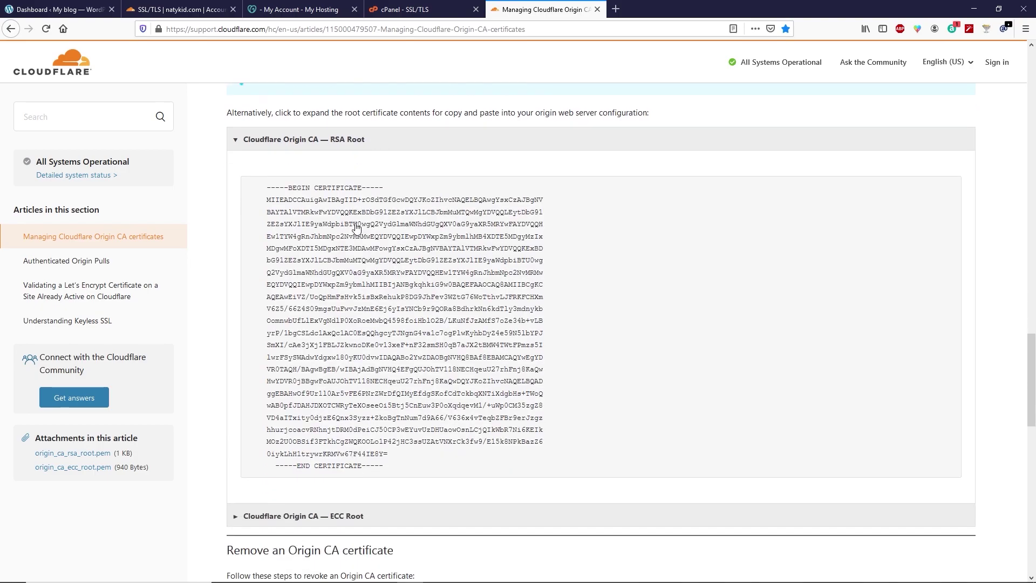
{"action": "left_click_drag", "start_coordinate": [402, 444], "coordinate": [285, 162]}
{"action": "right_click", "coordinate": [285, 162]}
{"action": "left_click", "coordinate": [304, 169]}
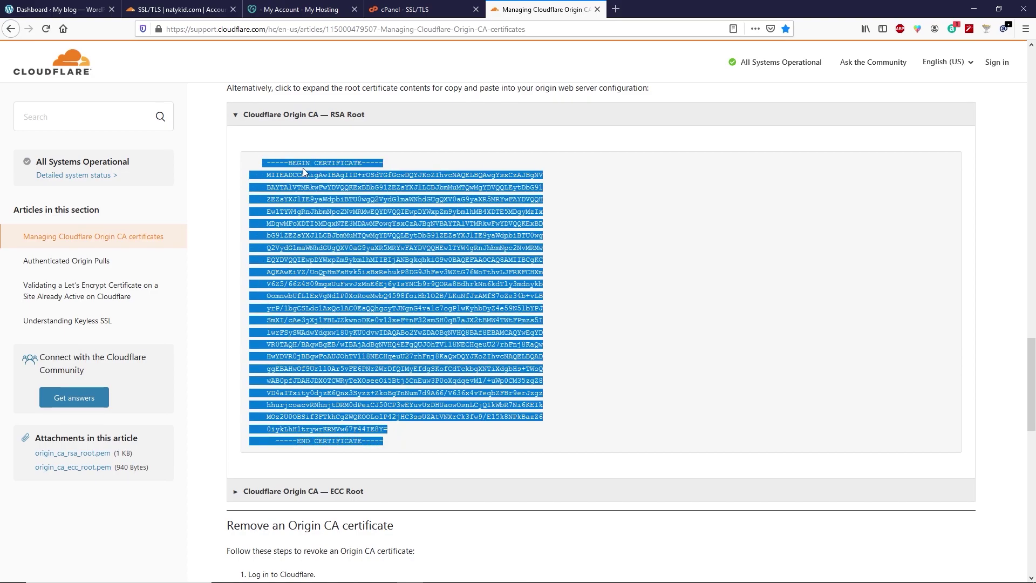
{"action": "left_click", "coordinate": [416, 16]}
{"action": "left_click", "coordinate": [102, 383]}
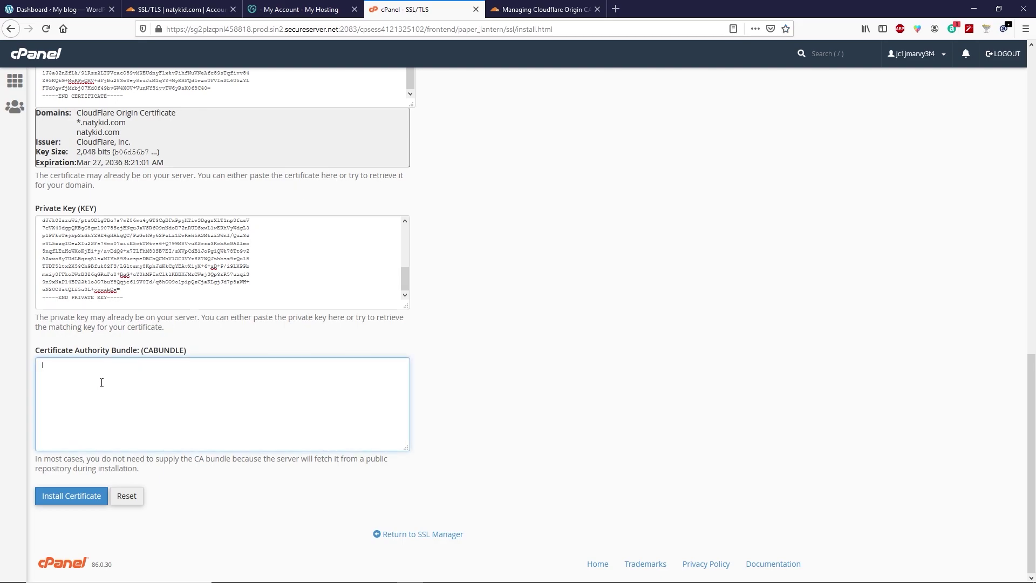
- Paste the RSA root as the CA bundle and install the origin certificate for natykid.com, expiring 3/27/36
{"action": "key", "text": "ctrl+v"}
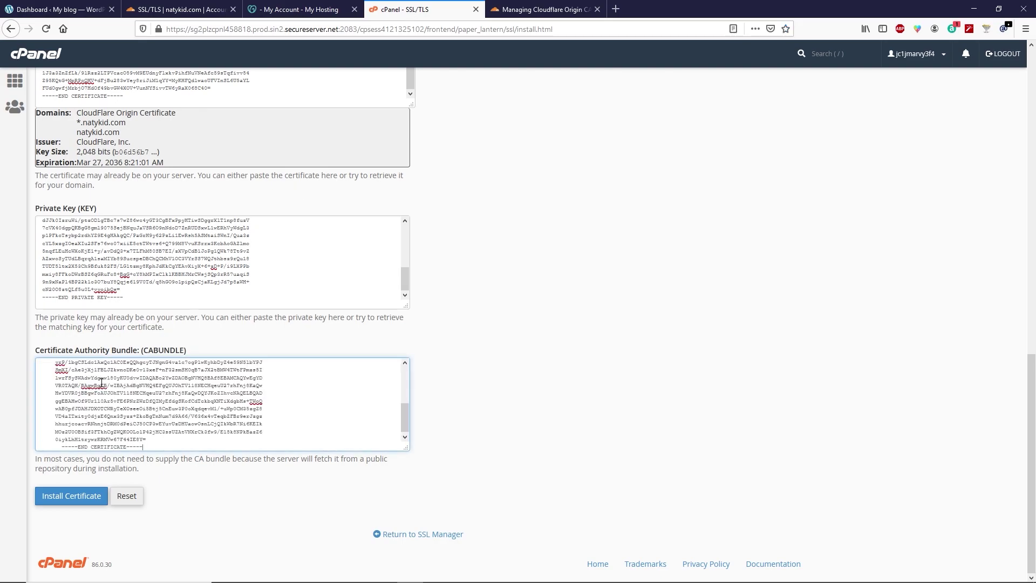
{"action": "left_click", "coordinate": [70, 501]}
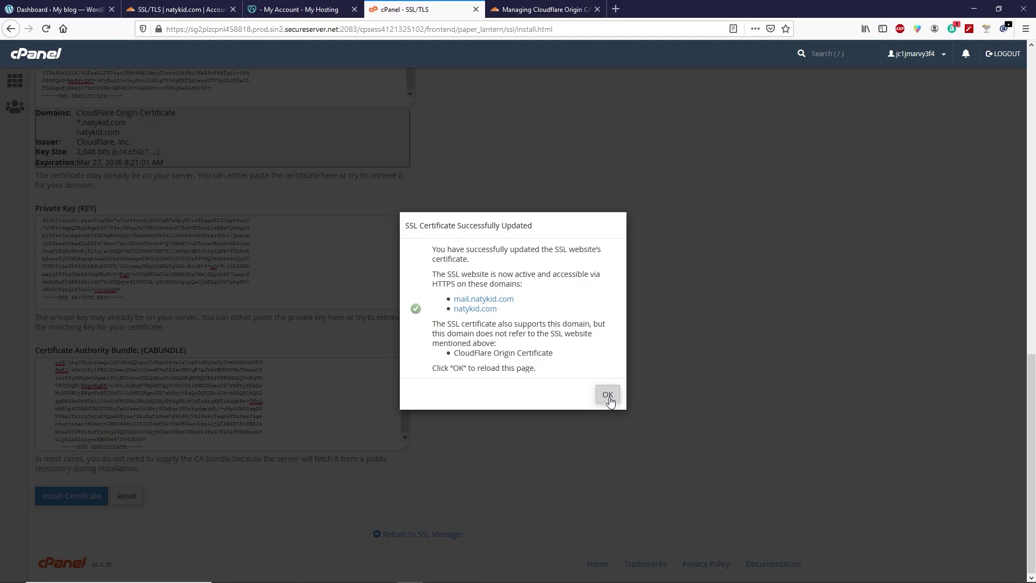
{"action": "left_click", "coordinate": [607, 394]}
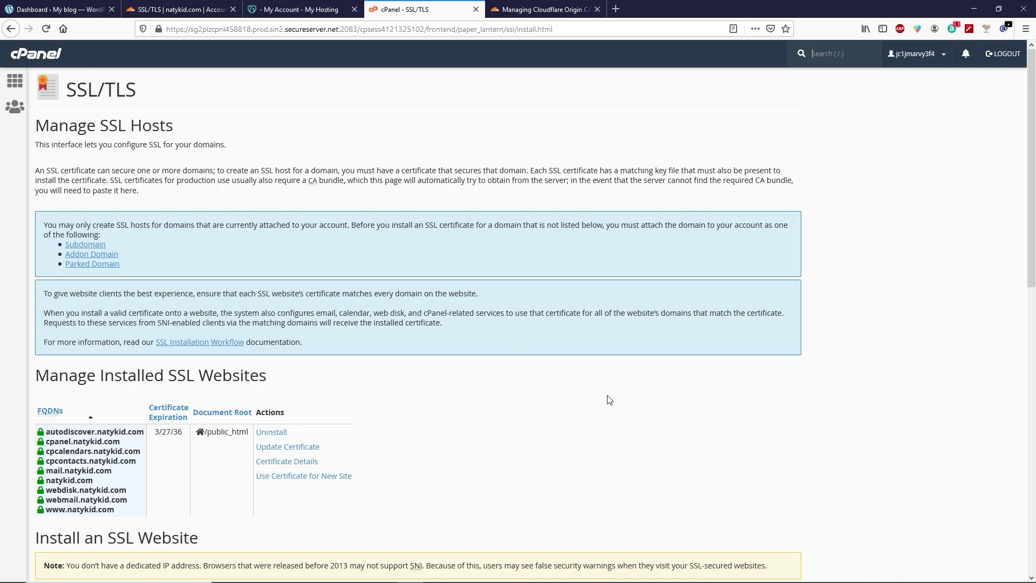
{"action": "left_click", "coordinate": [65, 11]}
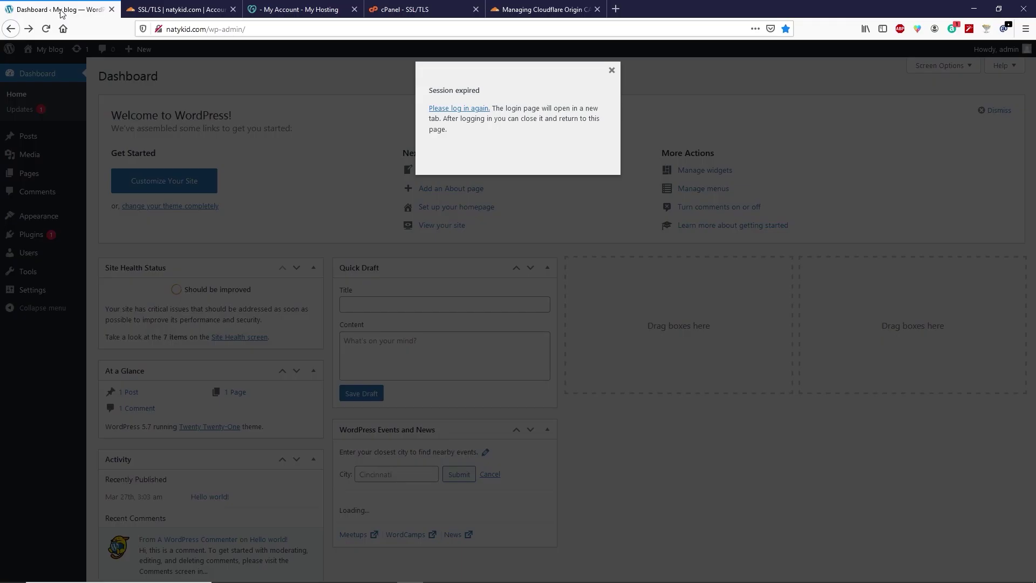
{"action": "left_click", "coordinate": [462, 110]}
{"action": "left_click", "coordinate": [165, 29]}
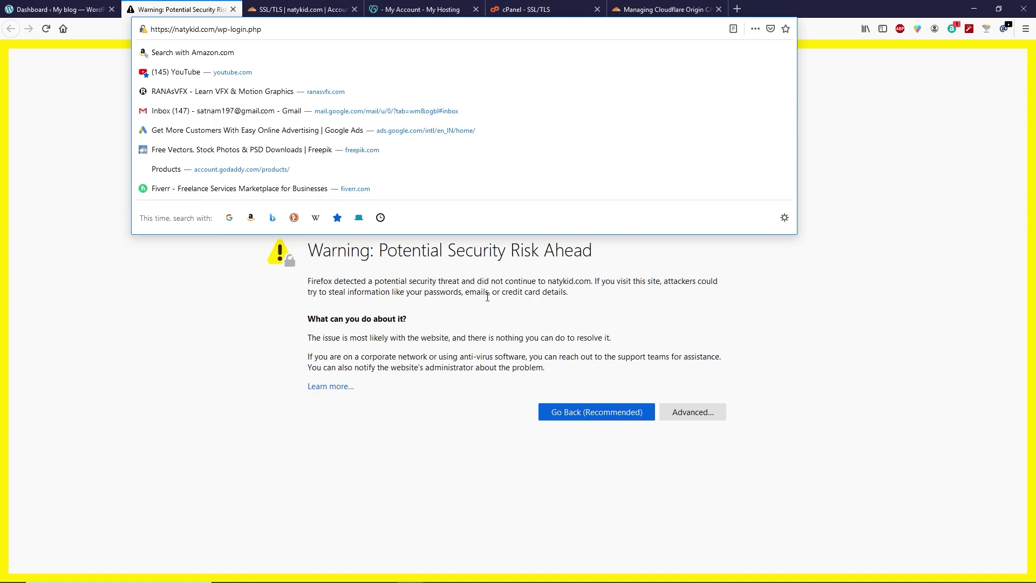
{"action": "key", "text": "Delete"}
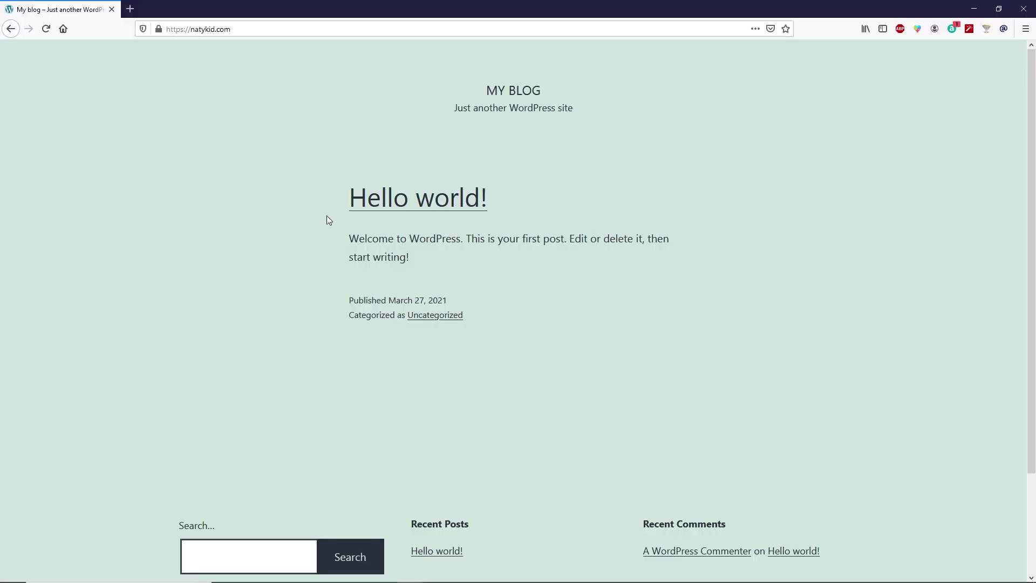
{"action": "mouse_move", "coordinate": [159, 34]}
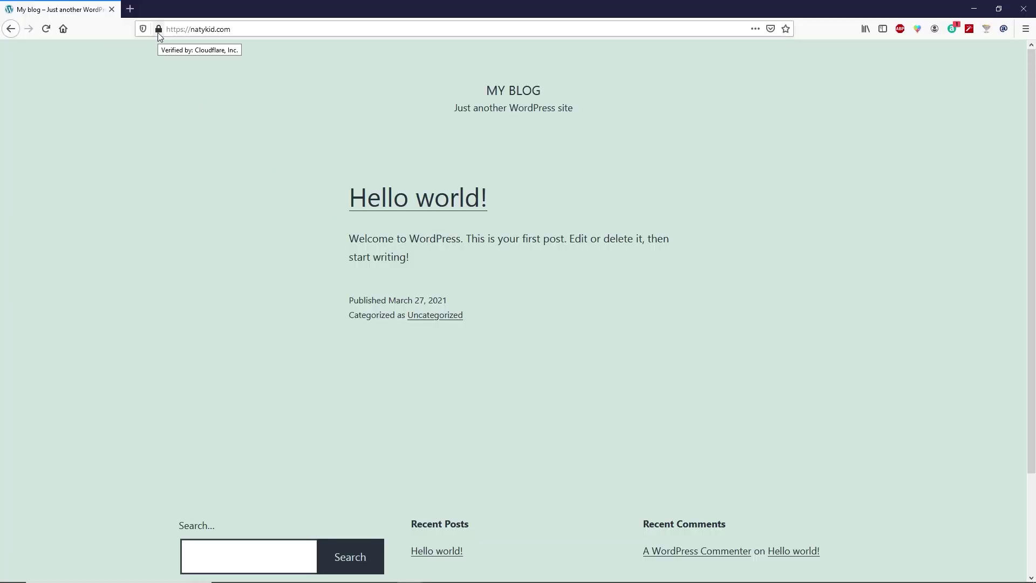
{"action": "left_click", "coordinate": [159, 34]}
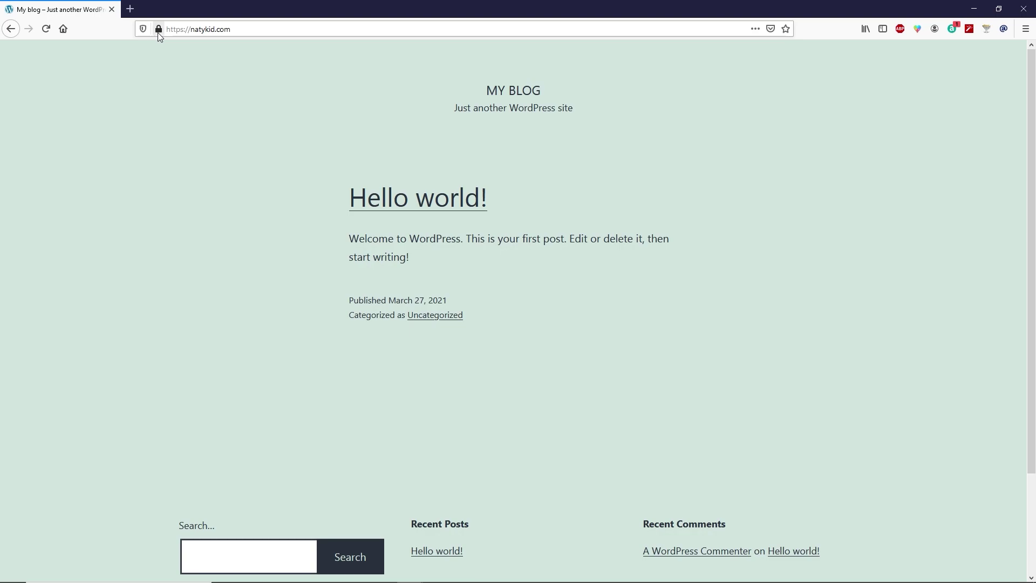
{"action": "left_click", "coordinate": [138, 55]}
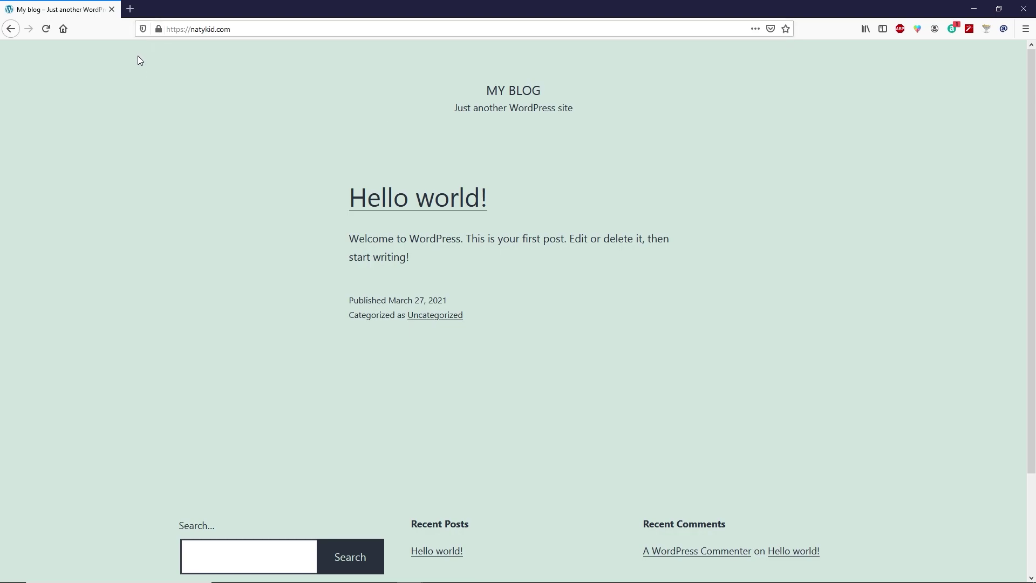
{"action": "left_click", "coordinate": [46, 32]}
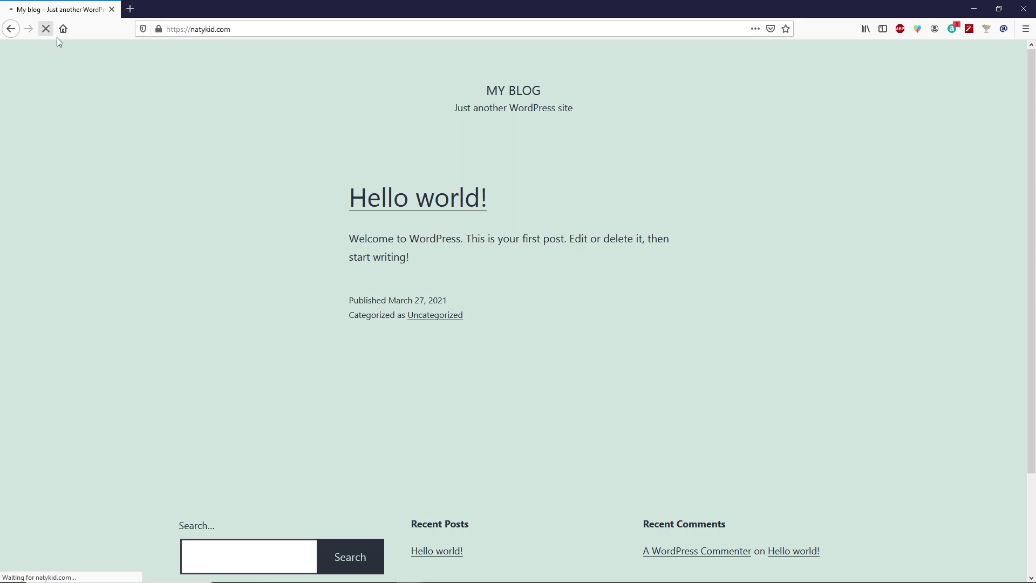
{"action": "left_click", "coordinate": [163, 31]}
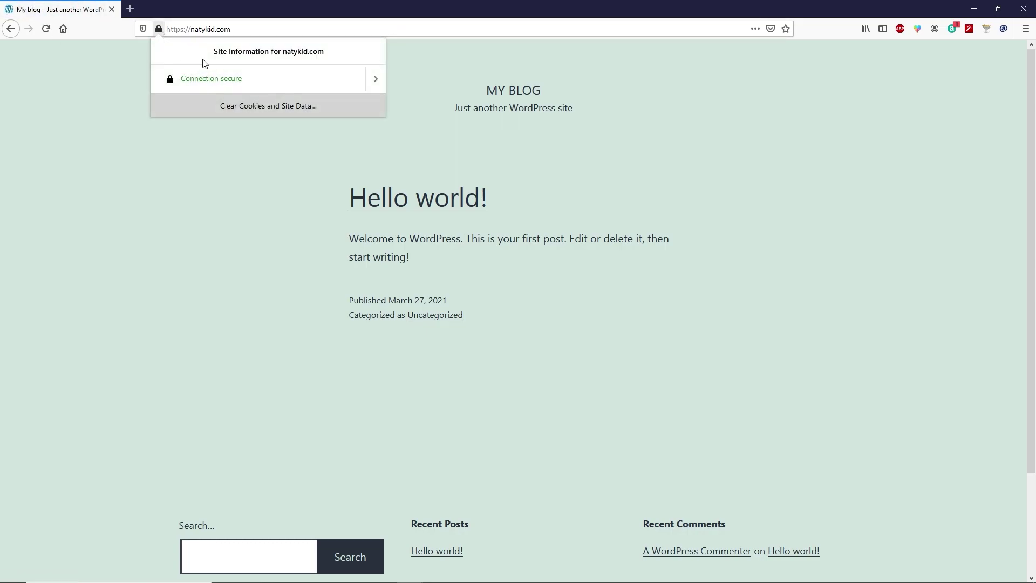
{"action": "left_click", "coordinate": [124, 71]}
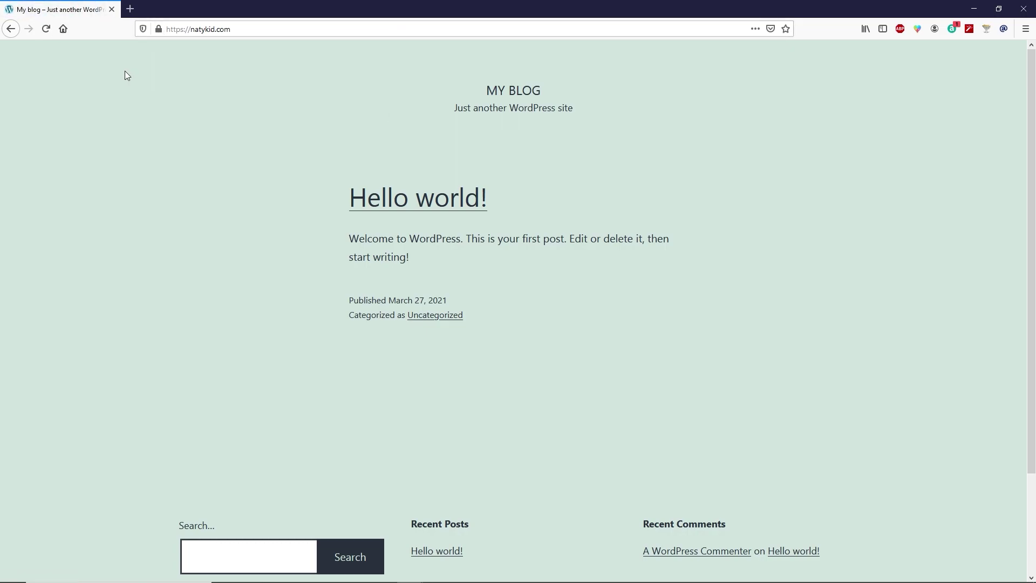